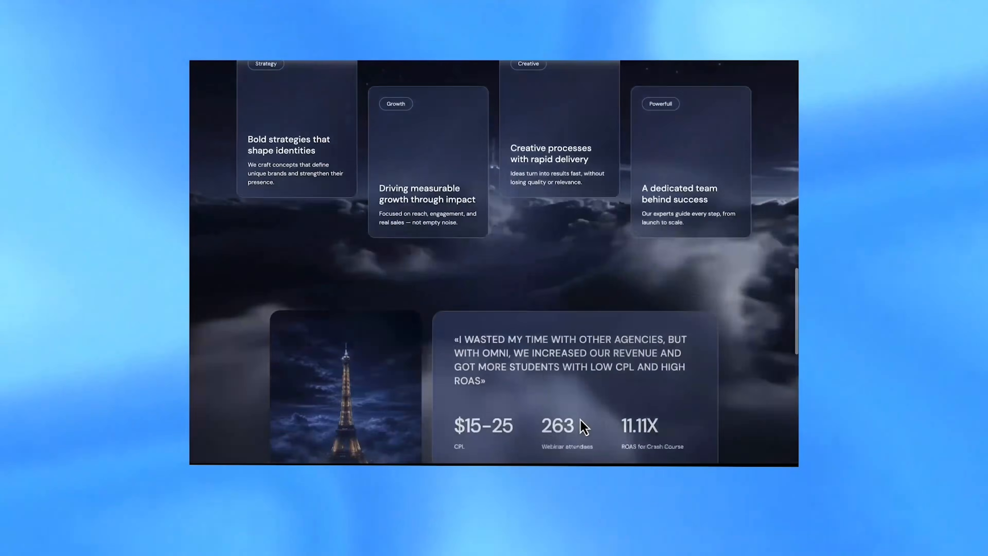
pyautogui.scroll(15, 581, 420)
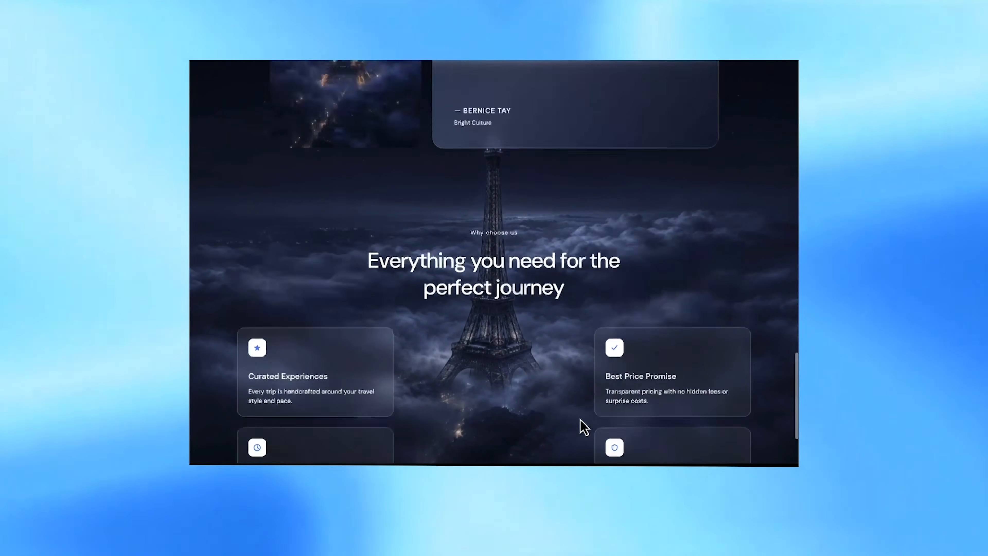
pyautogui.scroll(5, 580, 421)
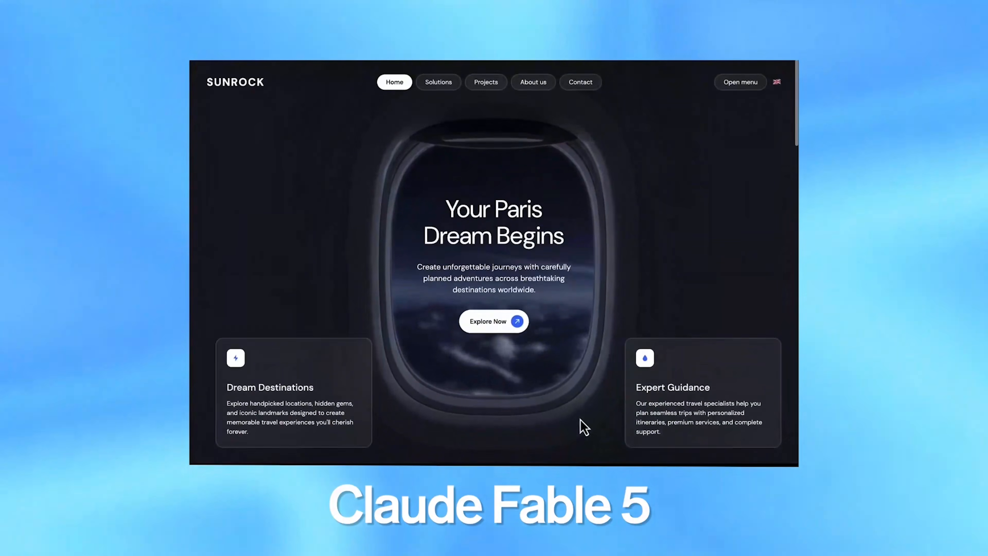
pyautogui.scroll(-8, 580, 420)
pyautogui.scroll(-10, 579, 417)
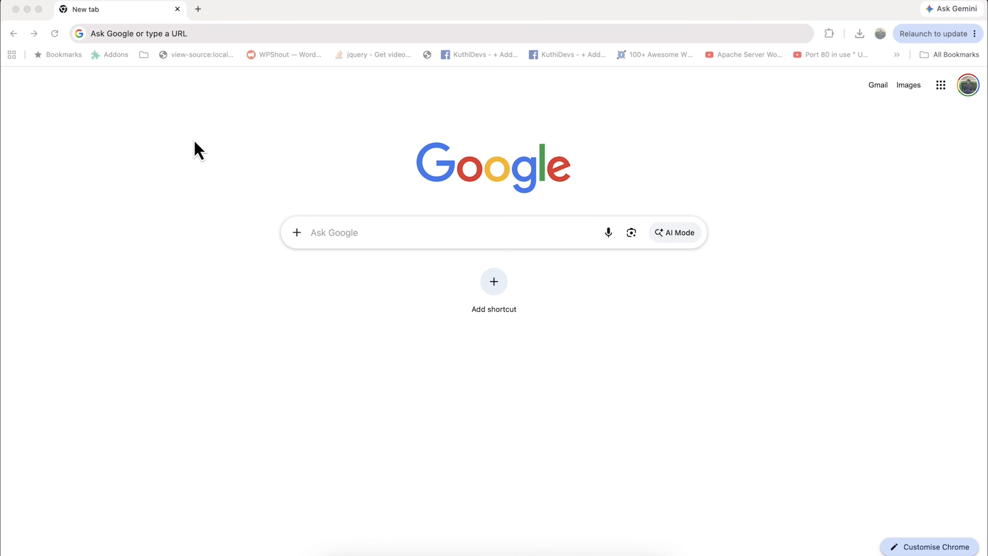
# - Open pinterest.com and search it for "plane window"
pyautogui.click(162, 31)
pyautogui.write('pinterest.com')
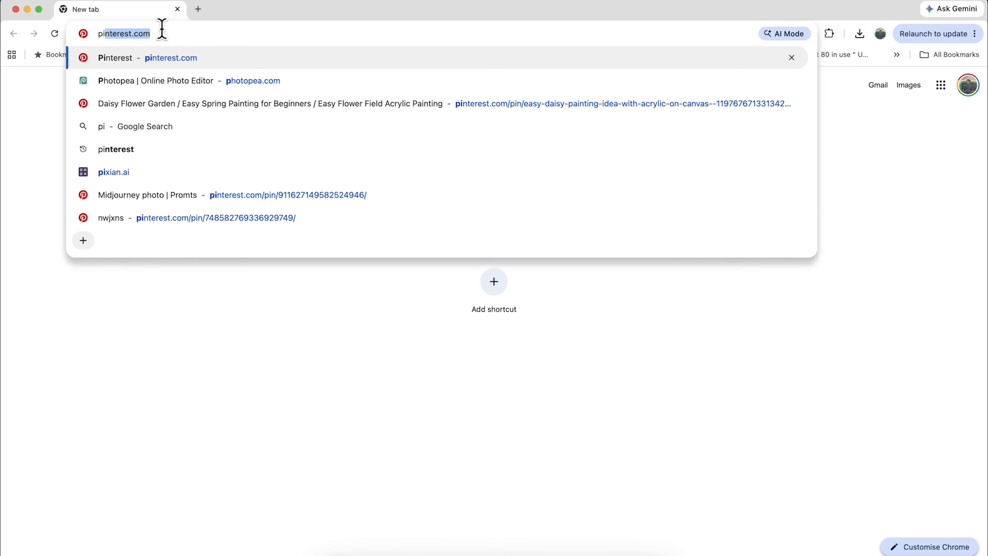
pyautogui.press('Return')
pyautogui.click(93, 71)
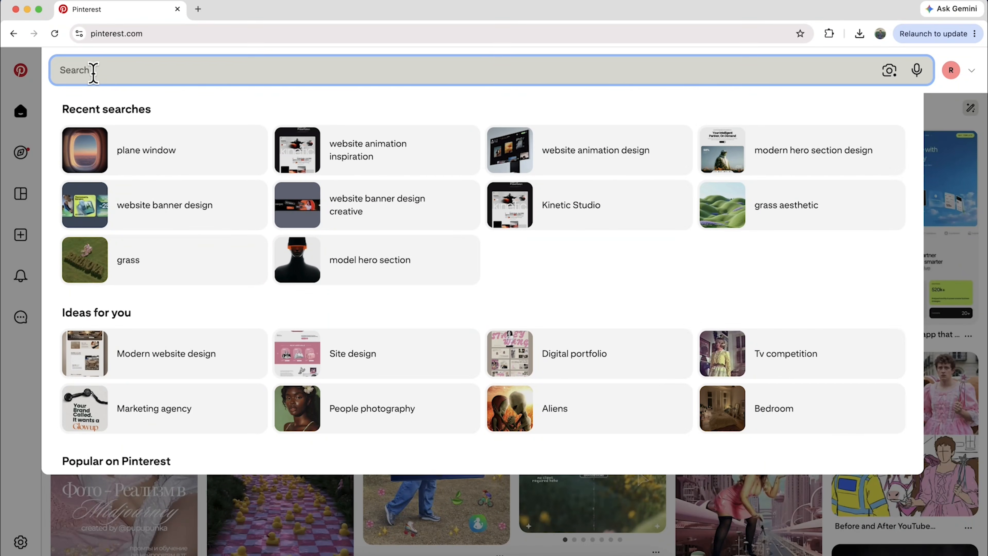
pyautogui.write('plane')
pyautogui.click(110, 116)
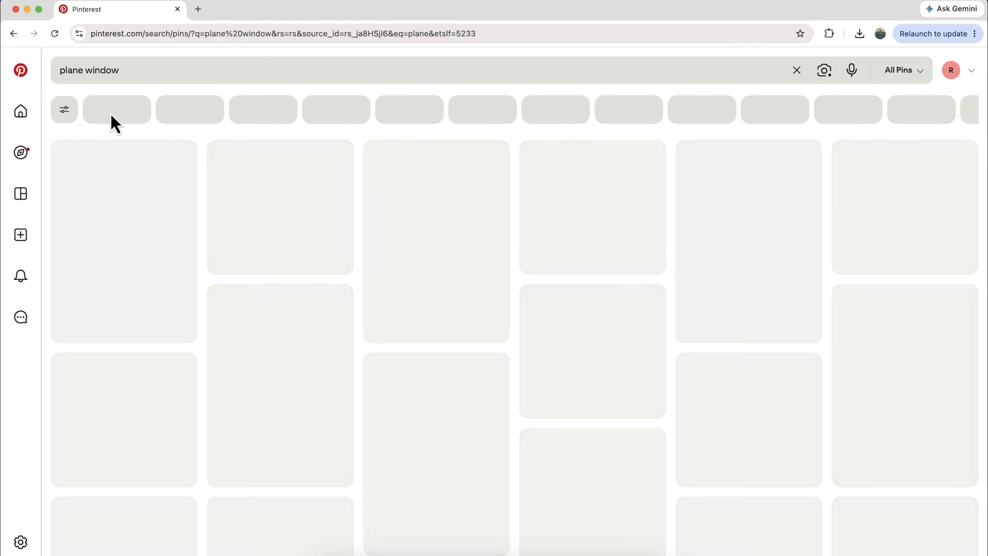
# - Open the Luxury Airline Booking UI pin from the results, enlarge its image and copy it
pyautogui.scroll(-8, 408, 367)
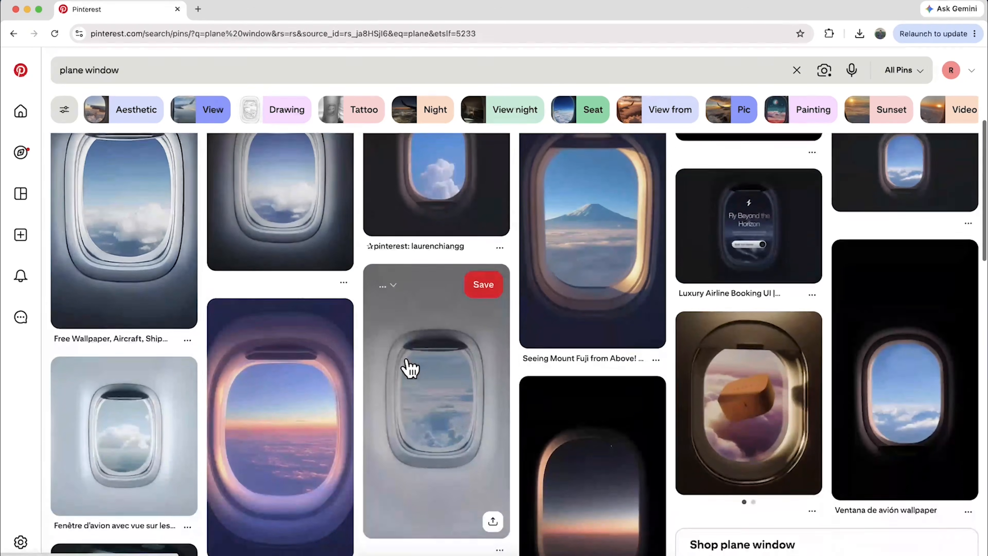
pyautogui.scroll(4, 409, 368)
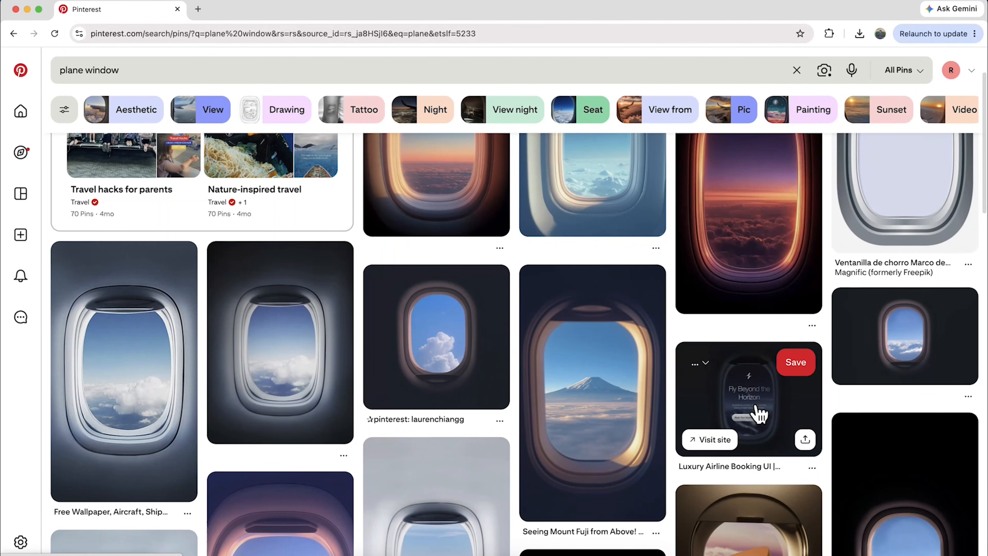
pyautogui.click(756, 413)
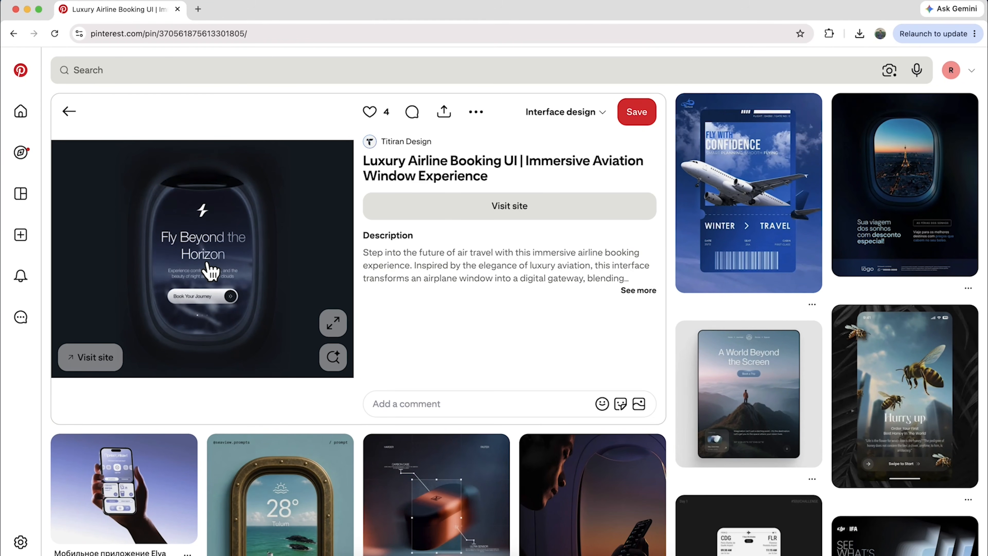
pyautogui.click(345, 330)
pyautogui.rightClick(283, 259)
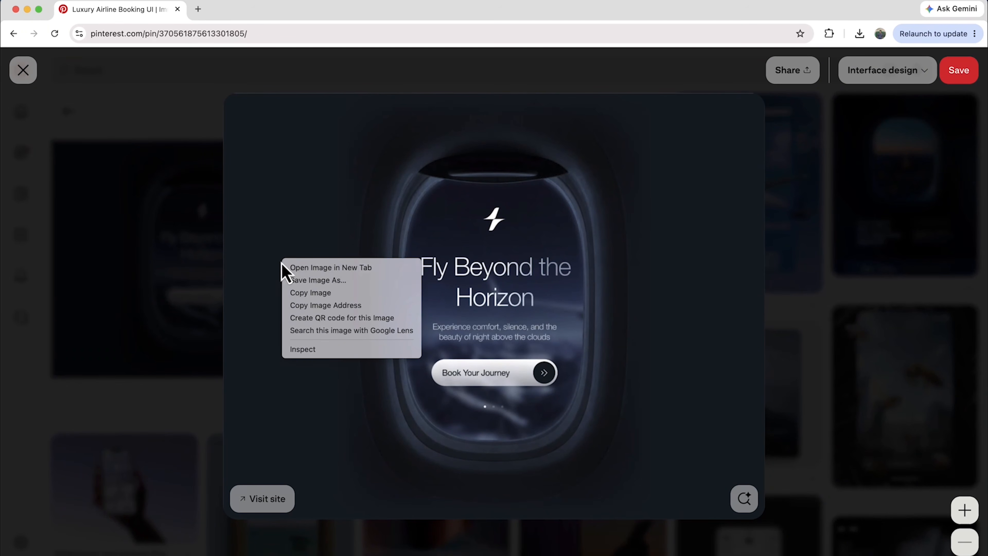
pyautogui.click(300, 296)
# - In a new chatgpt.com tab, choose image creation, paste the copied picture and a prompt to regenerate it in 16:9, slightly larger frame, no text
pyautogui.click(198, 9)
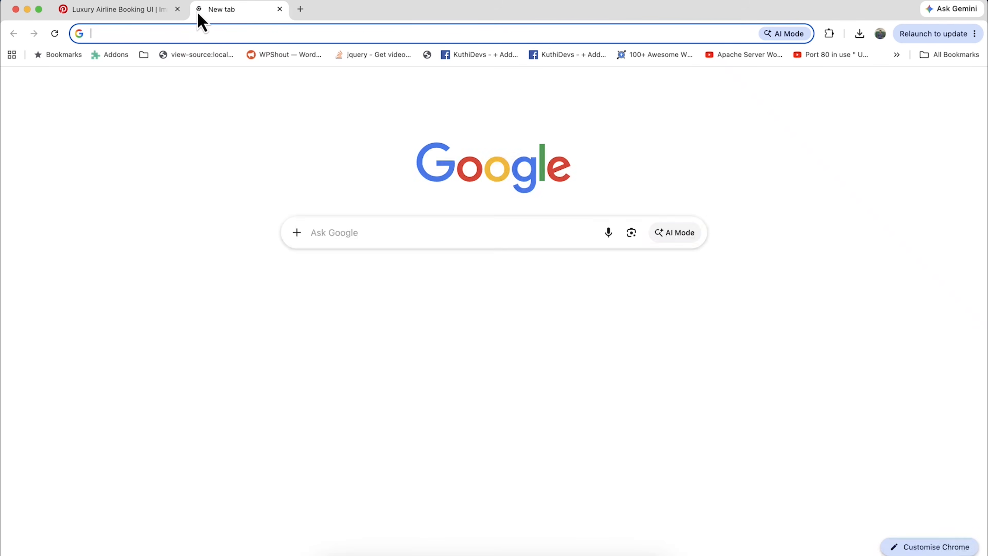
pyautogui.write('chatgpt.com')
pyautogui.press('Return')
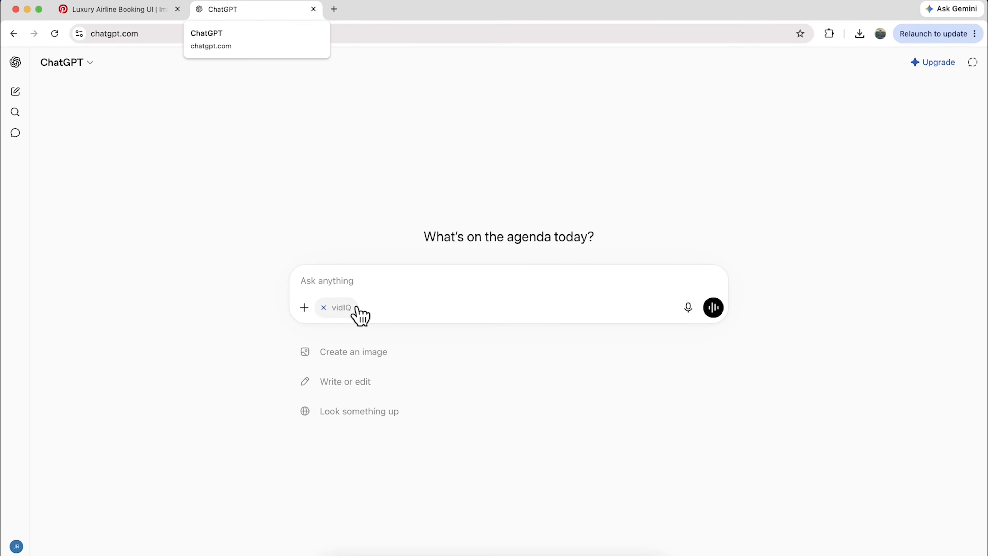
pyautogui.click(324, 349)
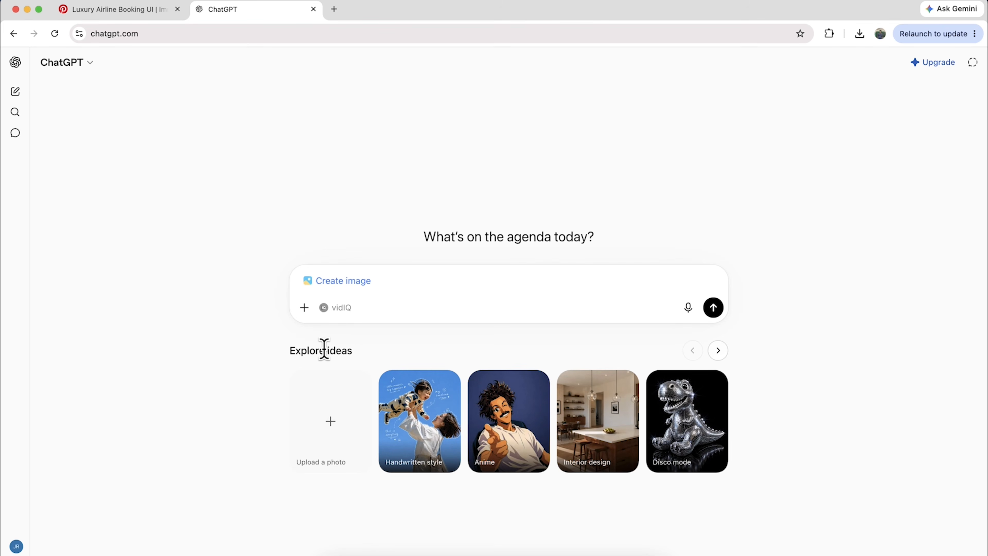
pyautogui.press('super+v')
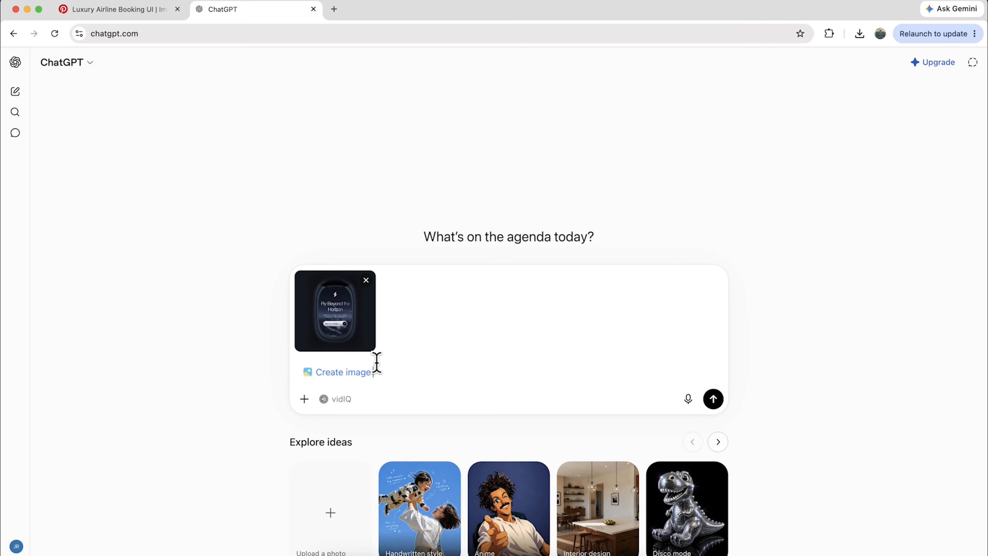
pyautogui.press('super+v')
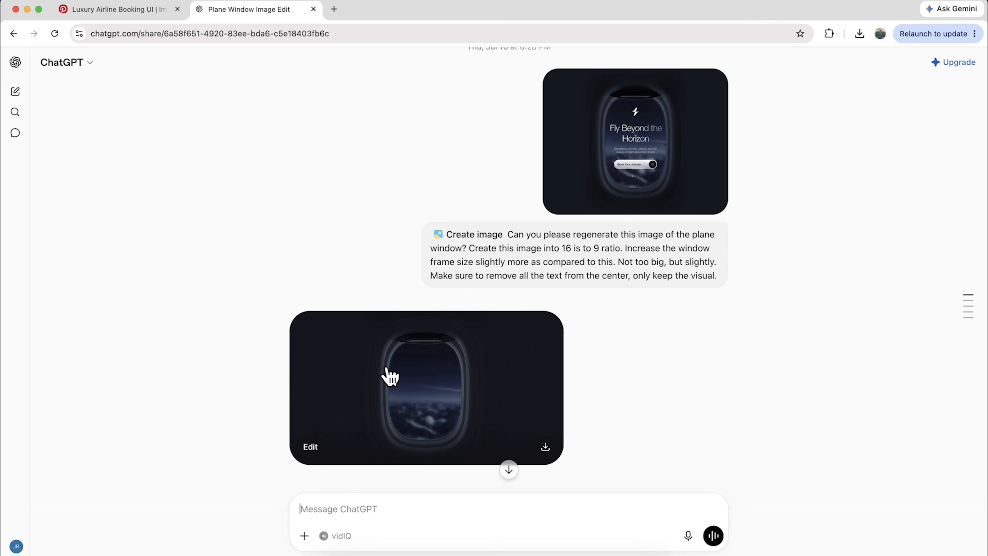
# - Save the widened plane window image and the Eiffel Tower in the clouds image to "untitled folder 38"
pyautogui.scroll(-10, 389, 376)
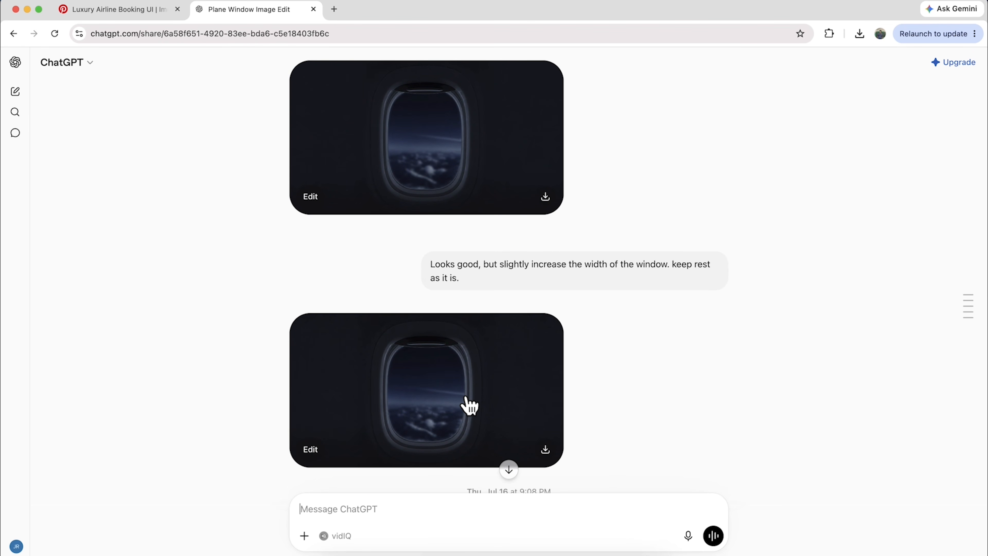
pyautogui.scroll(-10, 447, 489)
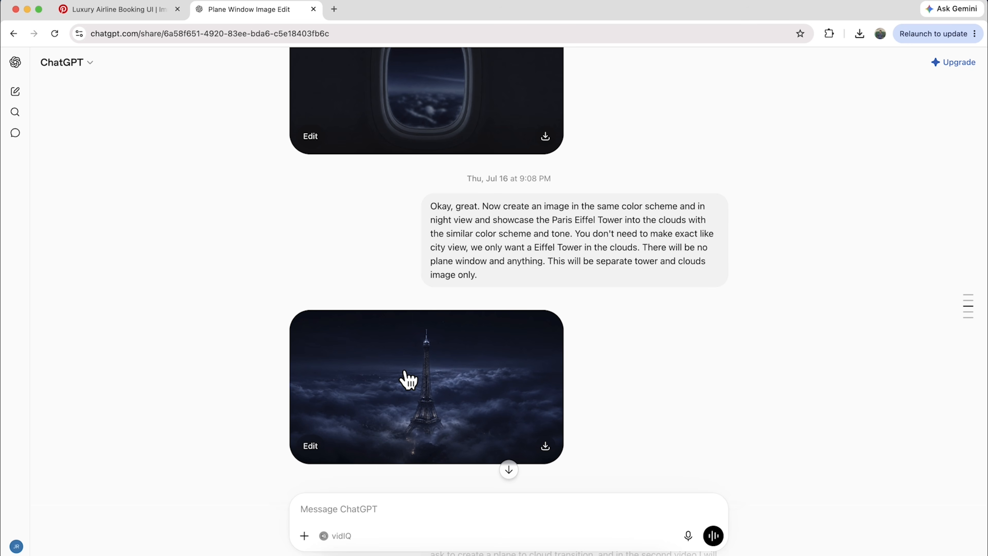
pyautogui.click(545, 144)
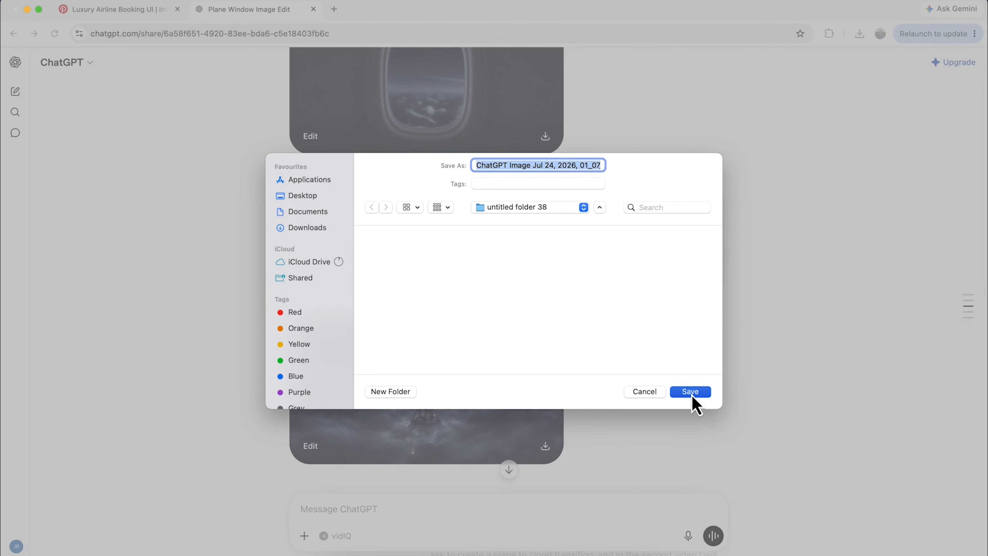
pyautogui.click(690, 392)
pyautogui.click(546, 446)
pyautogui.click(690, 391)
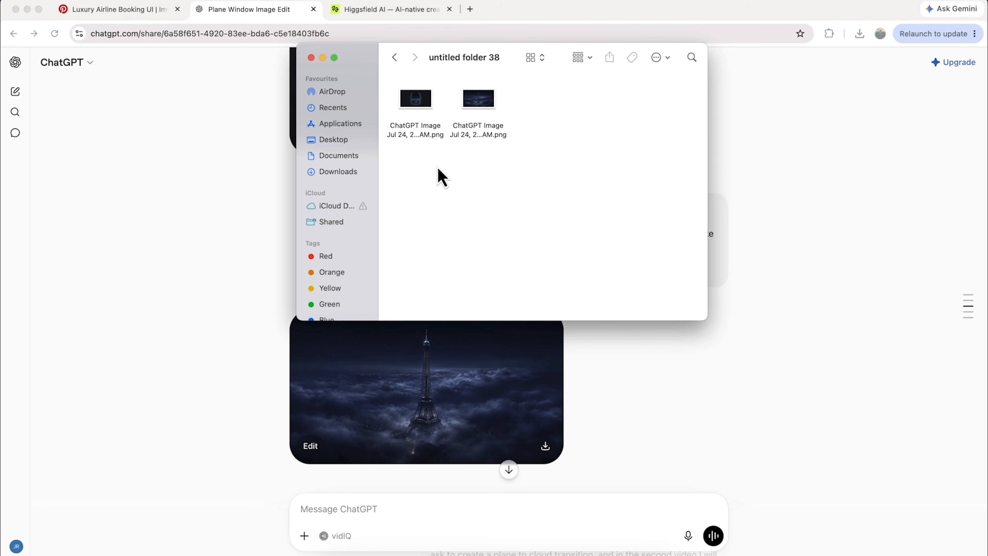
# - Switch to Higgsfield's video creator and load the plane window image as start frame and the Eiffel Tower image as end frame
pyautogui.click(379, 9)
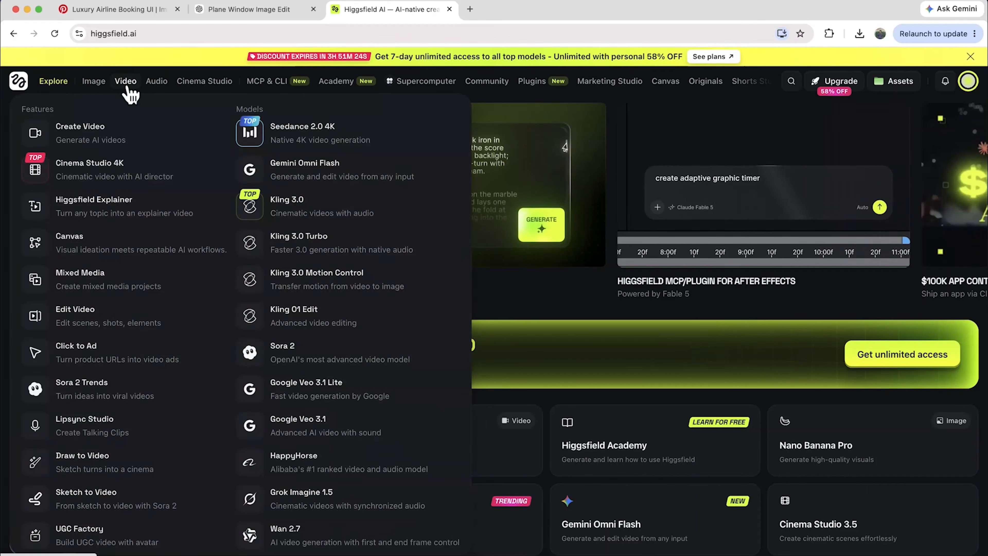
pyautogui.click(127, 88)
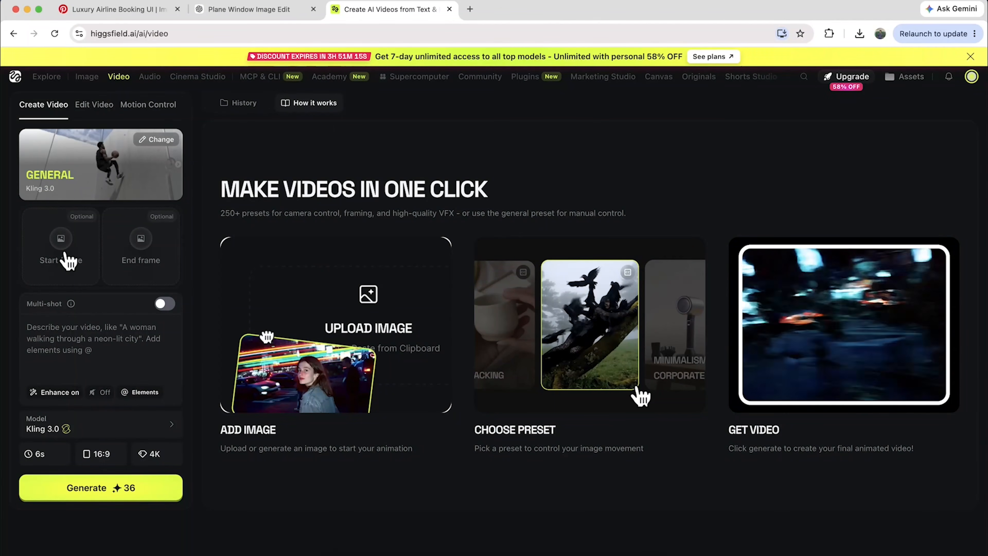
pyautogui.click(69, 260)
pyautogui.doubleClick(391, 230)
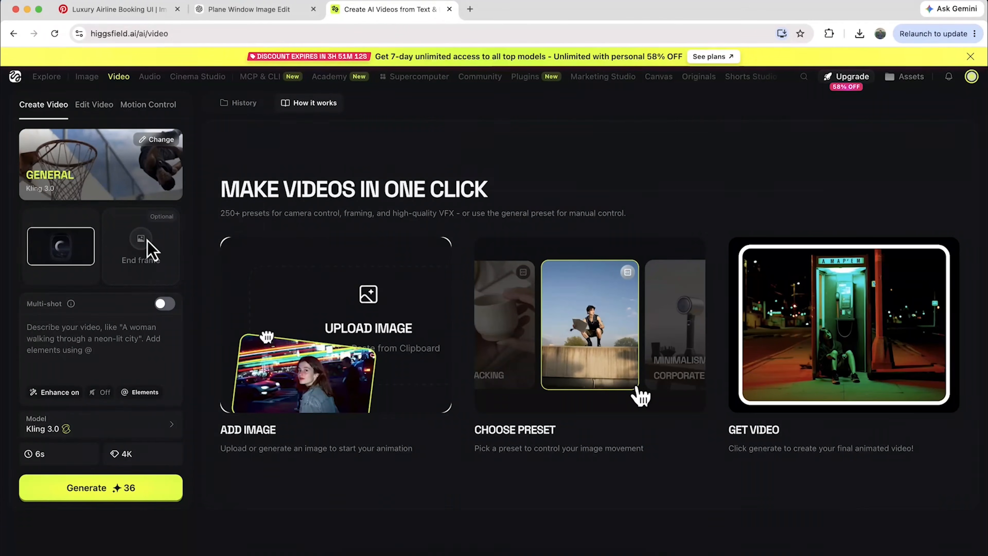
pyautogui.click(147, 249)
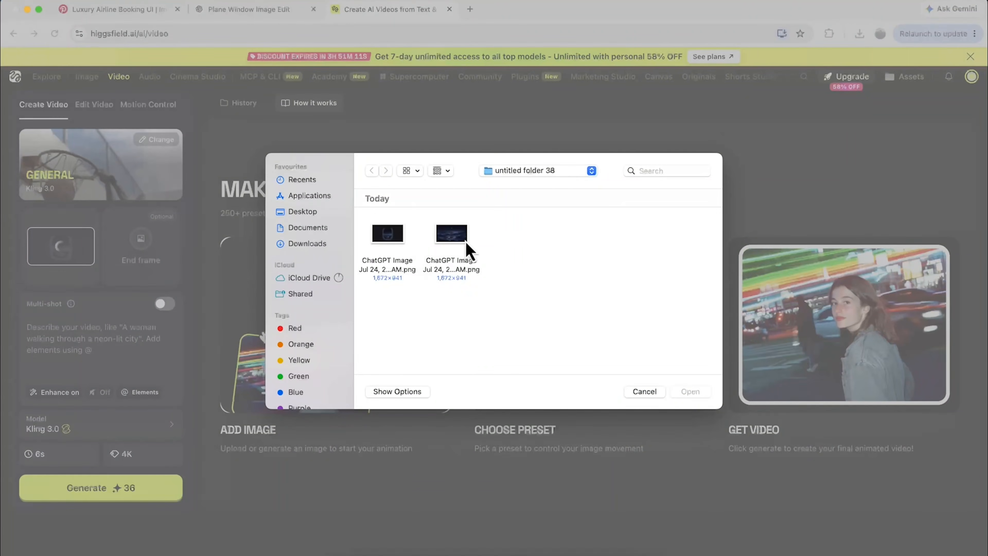
pyautogui.doubleClick(453, 232)
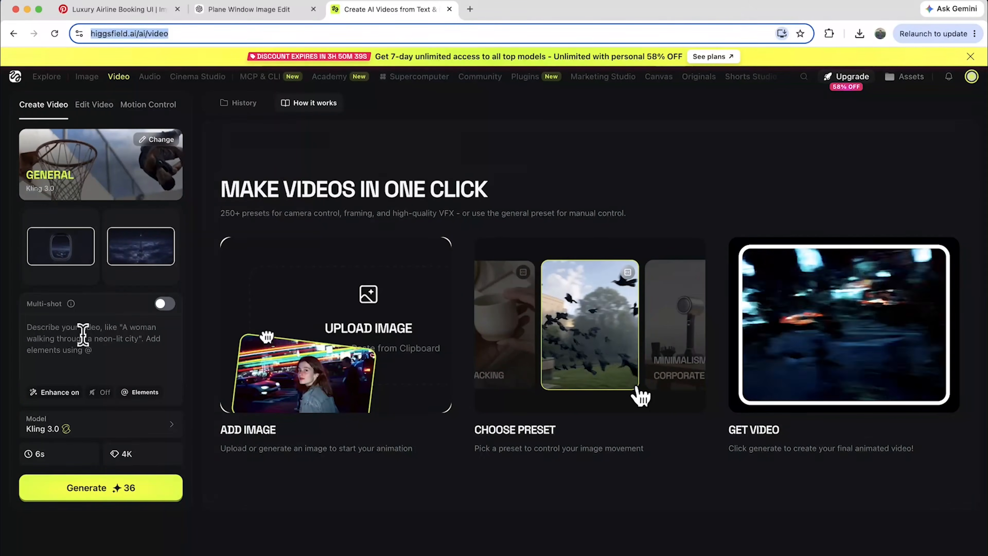
# - Enter a prompt for a realistic animation leaving the plane, speeding through the clouds and revealing the Eiffel Tower in the last frame
pyautogui.click(83, 335)
pyautogui.write('Can you please animate between these 2 scenes. The camera should go outside of the plane and go down inside the cloud (shown in the start frame) and then eventually go inside cloud and ends up at last frame and show the Eiffel tower by revealing the clouds. When it goes through cloud the camera should be speedy. Make the video very realistic, not just a fade in/out')
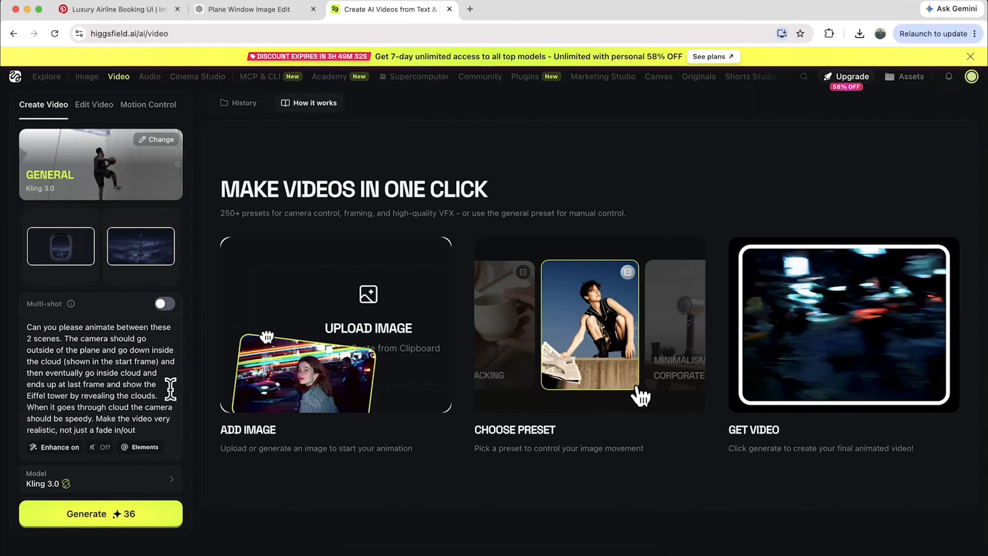
pyautogui.write('animation.')
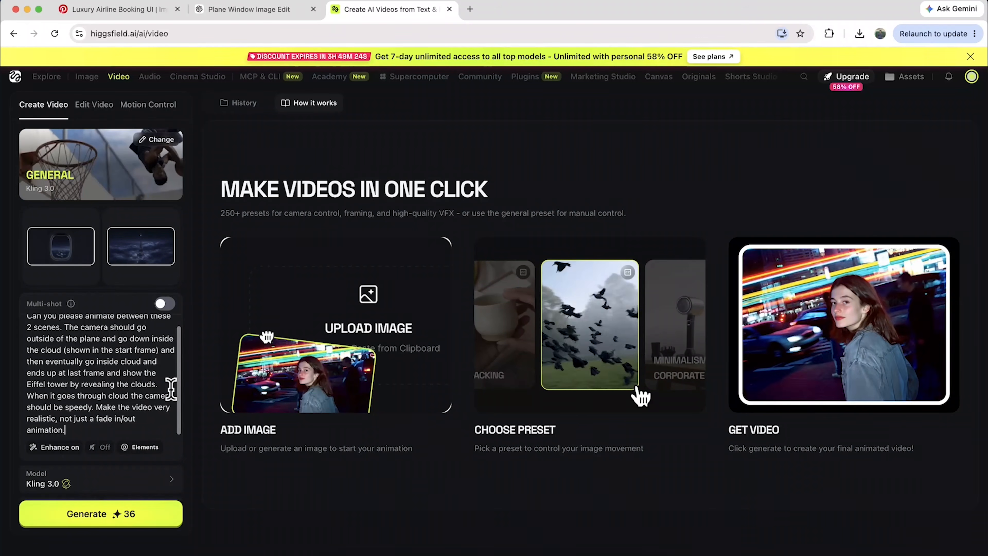
# - Set the video duration to 10s and the resolution to 1080p
pyautogui.scroll(-2, 171, 389)
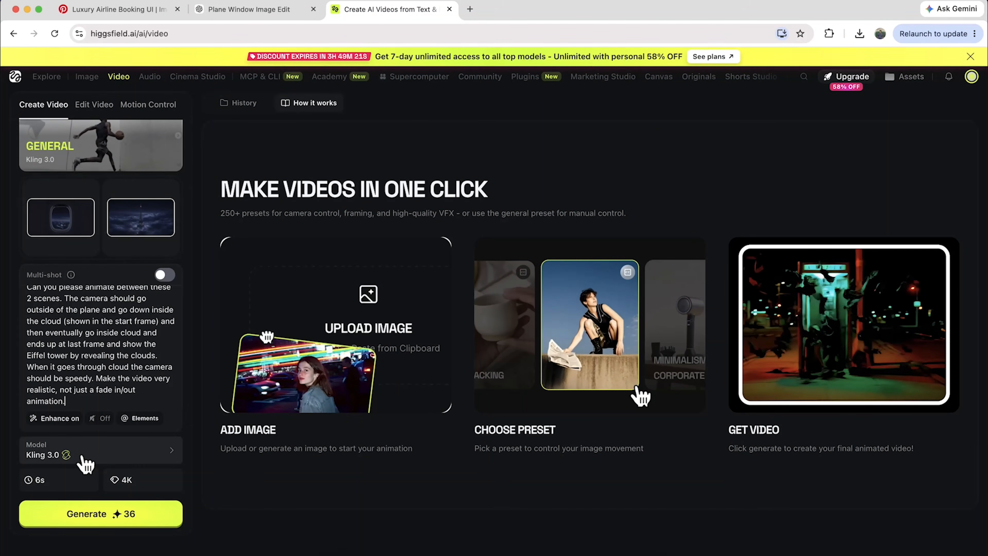
pyautogui.click(70, 486)
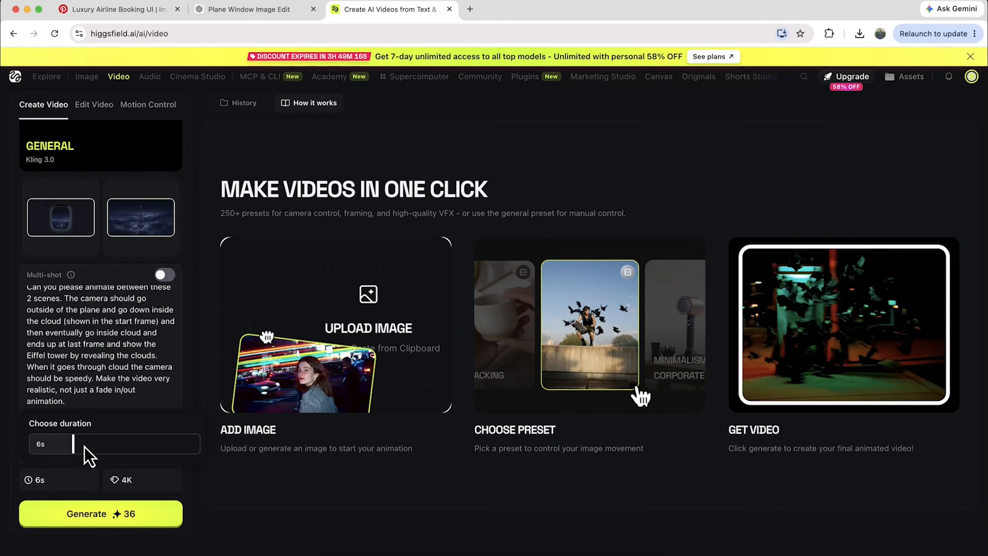
pyautogui.moveTo(84, 447); pyautogui.dragTo(126, 447)
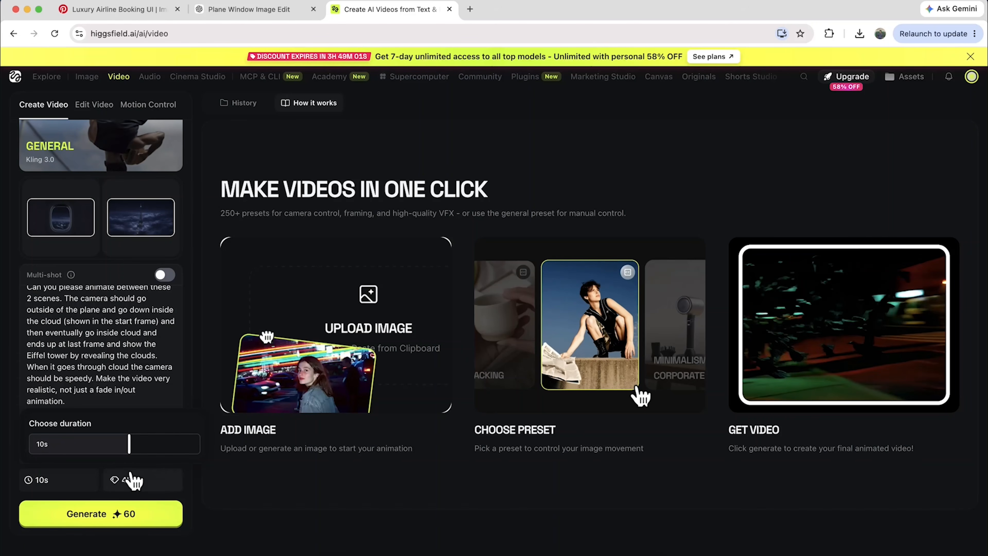
pyautogui.click(133, 481)
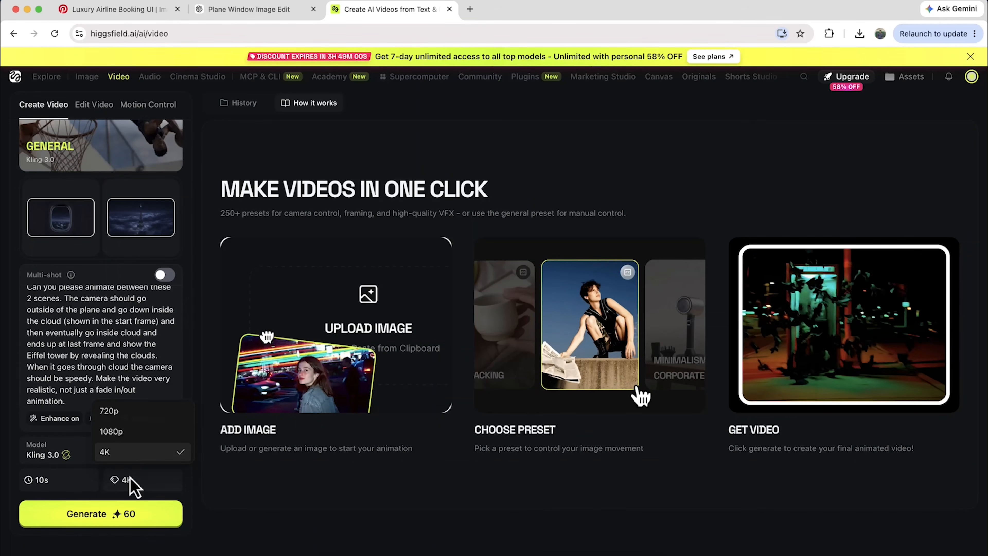
pyautogui.click(147, 432)
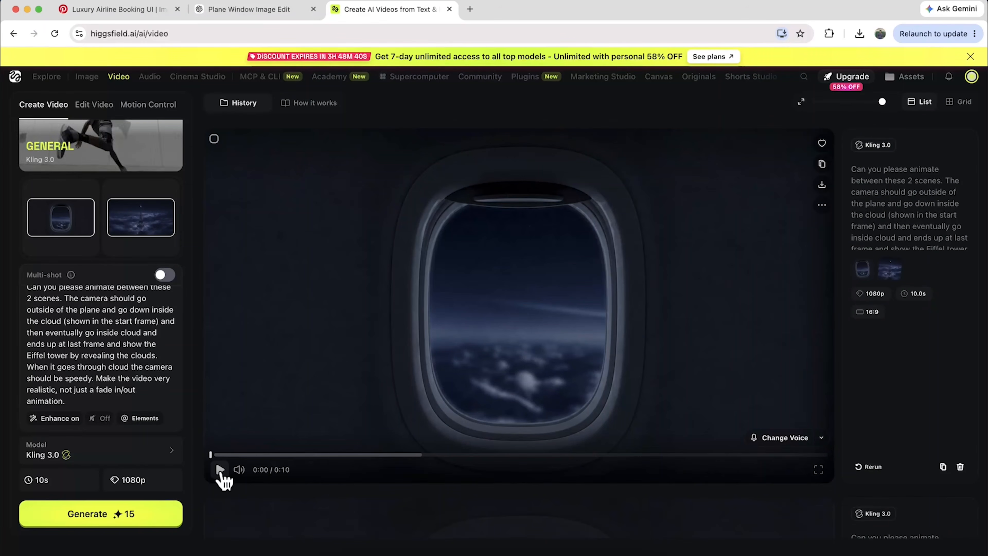
# - Play the generated plane window video and save it to the computer
pyautogui.click(220, 470)
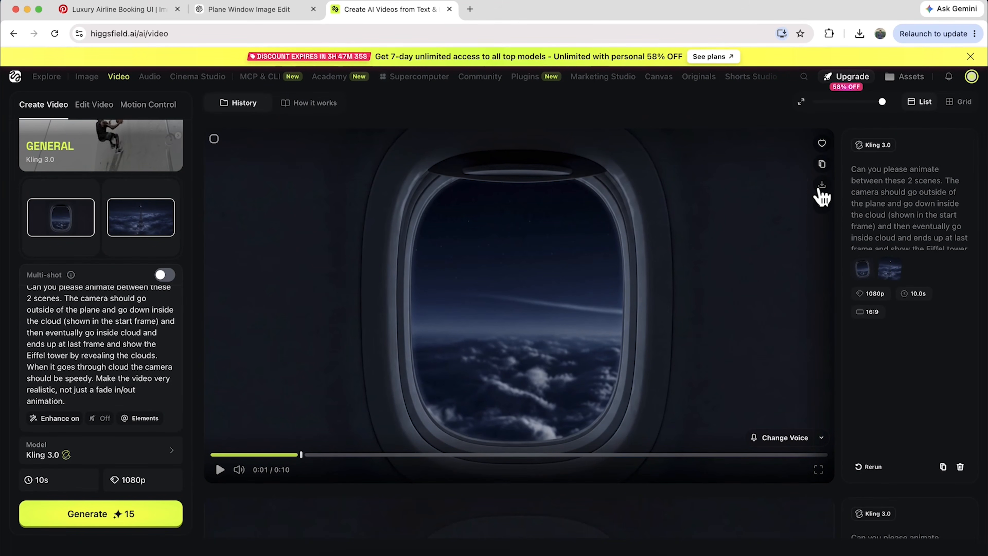
pyautogui.click(821, 186)
pyautogui.click(696, 389)
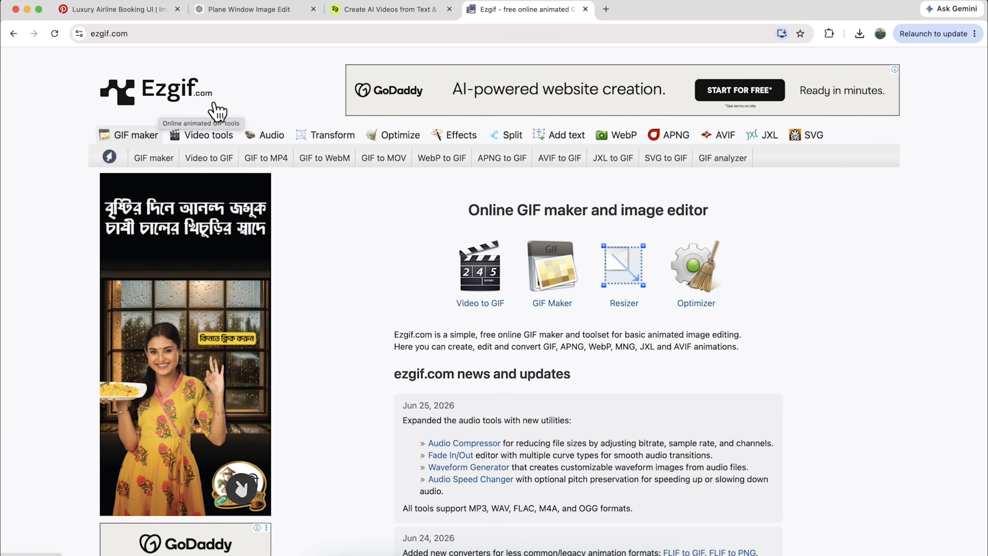
# - Open Ezgif's video to PNG converter and upload the saved plane window MP4 video
pyautogui.click(198, 141)
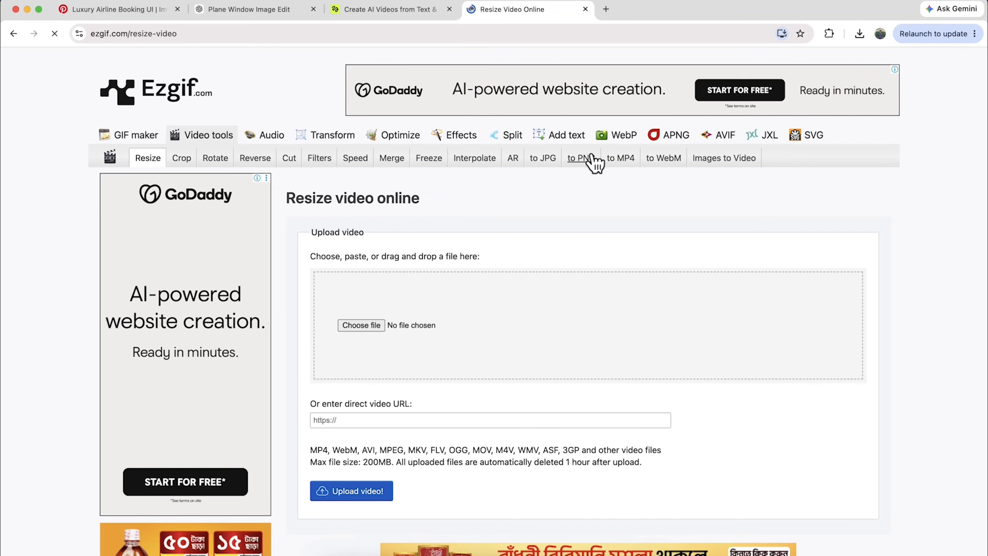
pyautogui.click(591, 160)
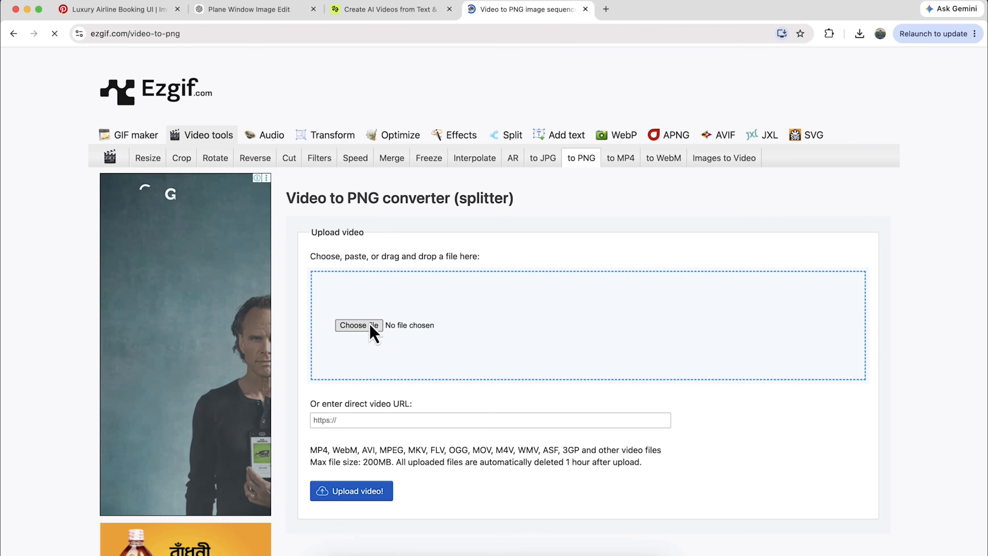
pyautogui.click(370, 324)
pyautogui.doubleClick(515, 231)
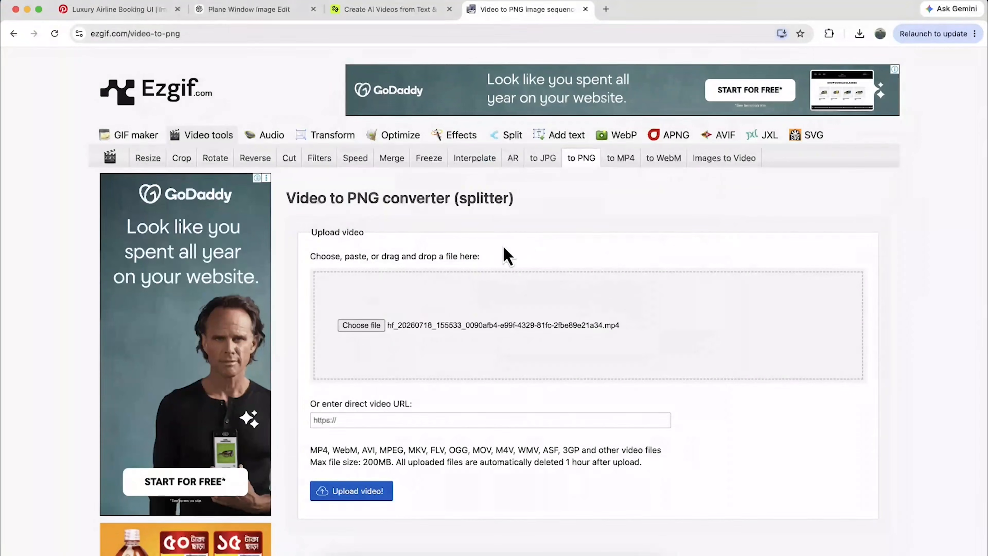
pyautogui.click(378, 493)
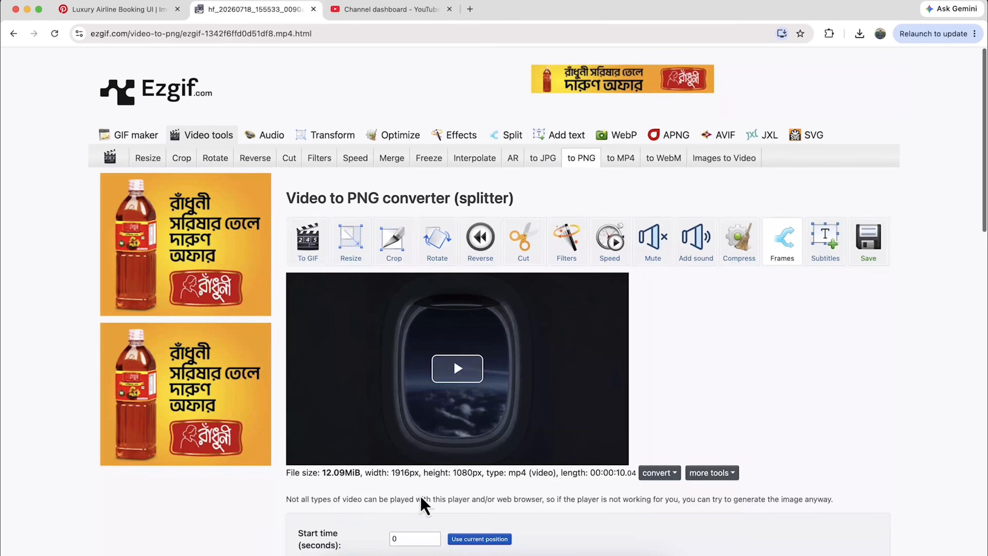
# - Set the end time to 10 seconds and the frame rate to 30 FPS, and convert the video to PNG frames
pyautogui.scroll(-5, 420, 496)
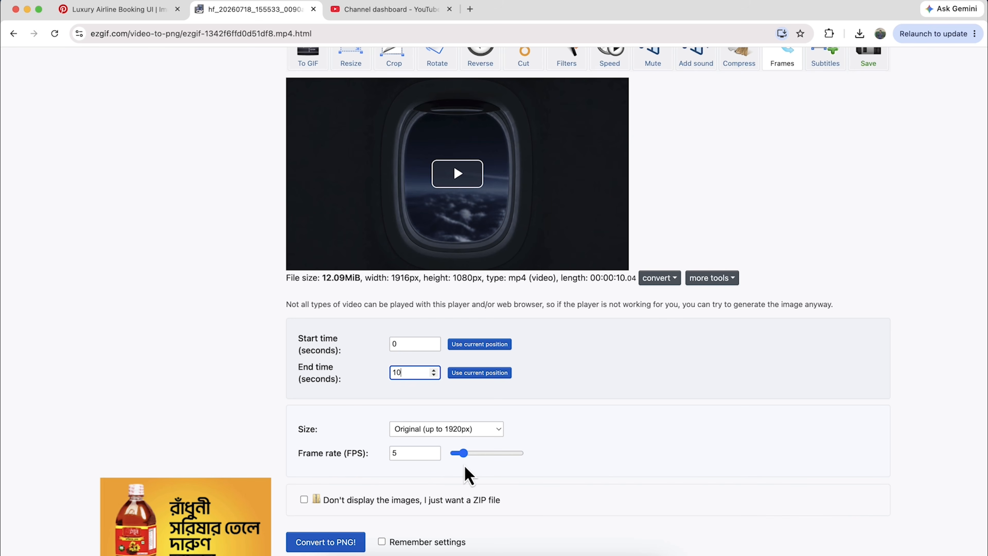
pyautogui.moveTo(461, 456); pyautogui.dragTo(532, 468)
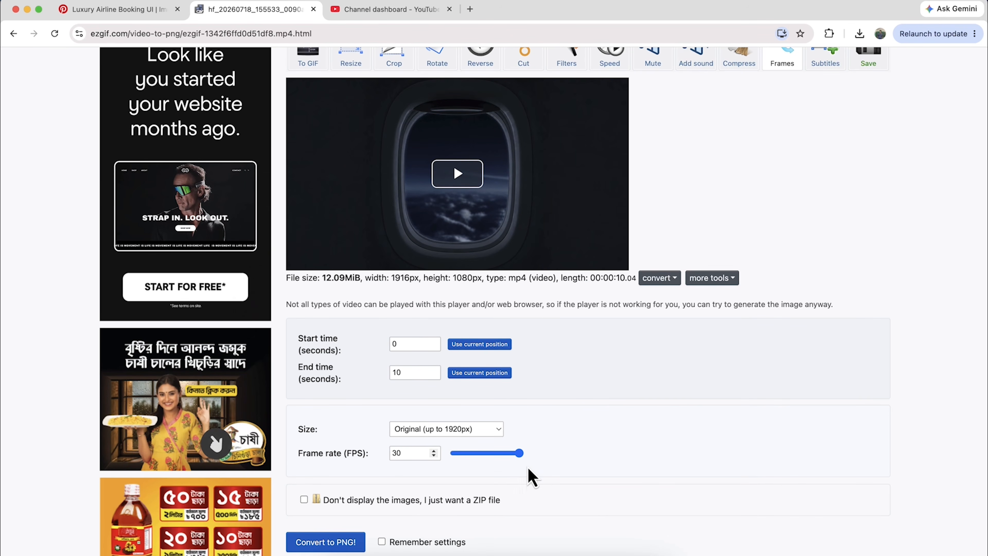
pyautogui.click(331, 542)
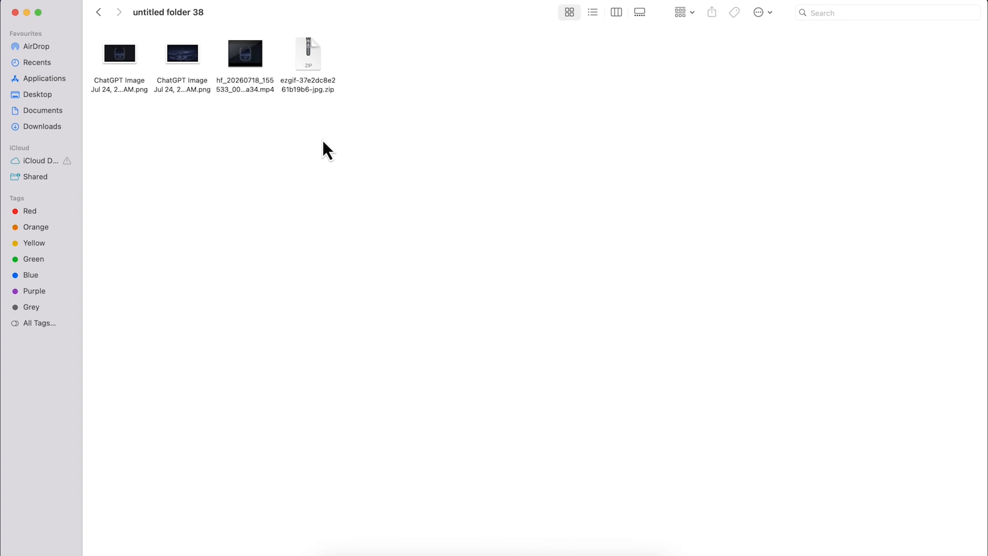
# - Unpack the downloaded Ezgif ZIP archive and look through its PNG frames
pyautogui.doubleClick(319, 77)
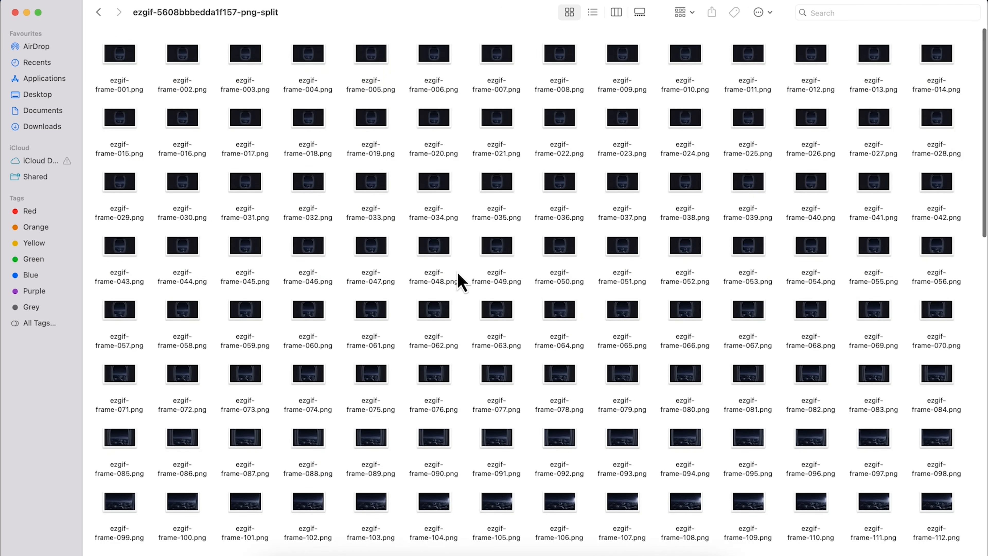
pyautogui.scroll(-20, 459, 280)
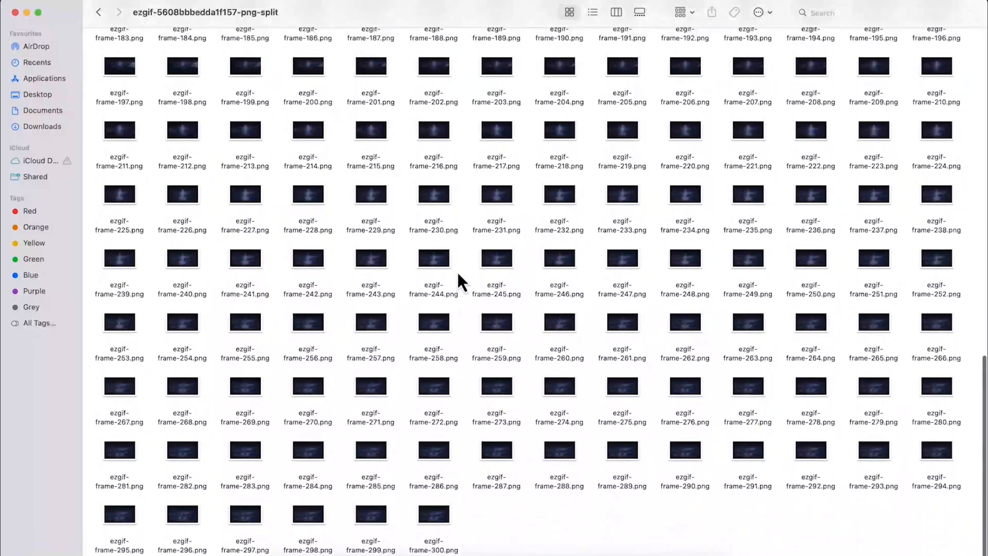
pyautogui.scroll(10, 459, 275)
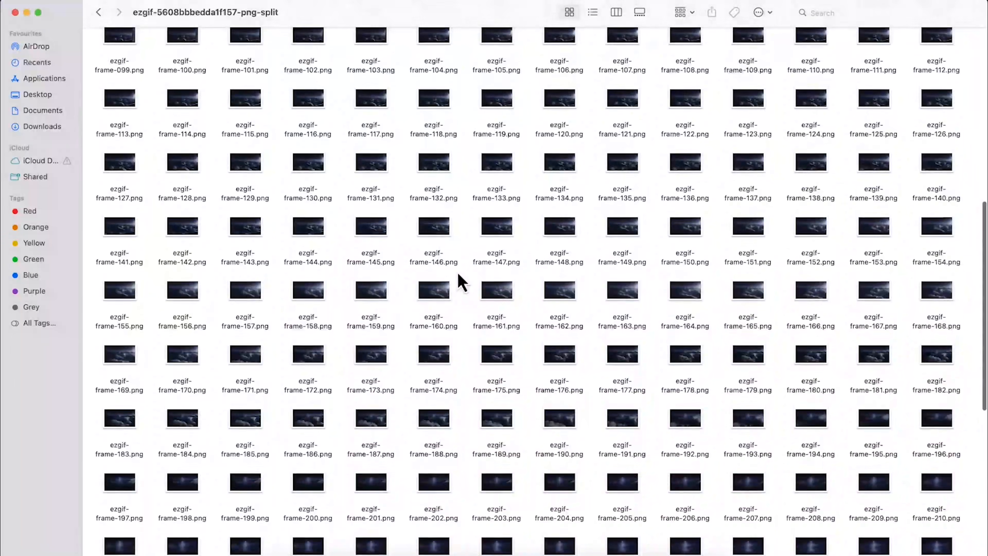
pyautogui.scroll(12, 459, 275)
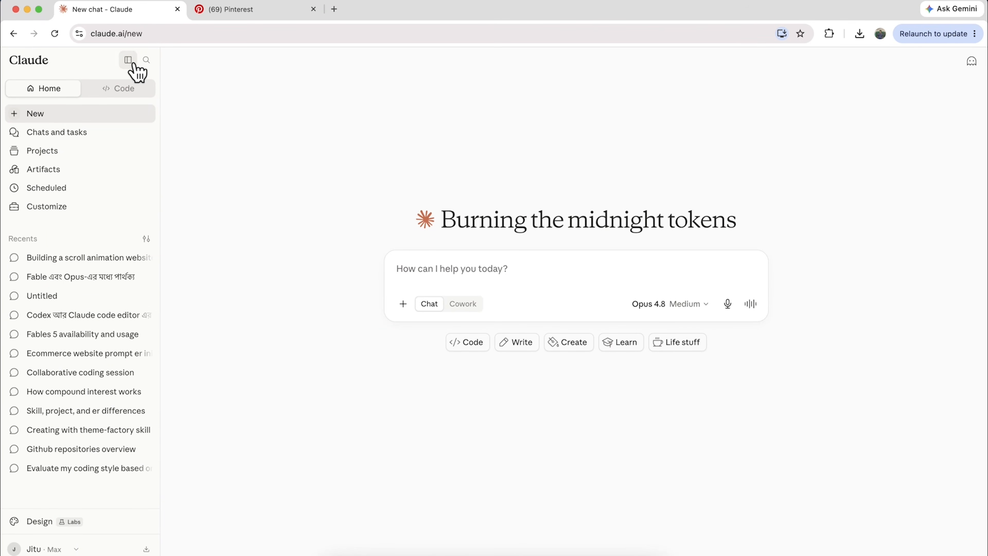
# - Open Claude Design, and switch to Pinterest to browse results for "modern hero section design"
pyautogui.click(56, 522)
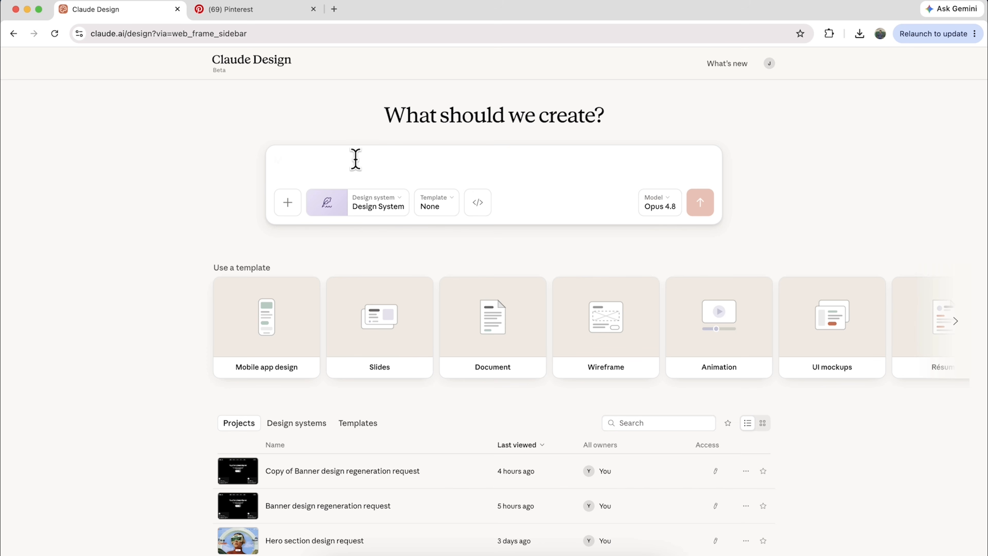
pyautogui.click(247, 11)
pyautogui.click(202, 70)
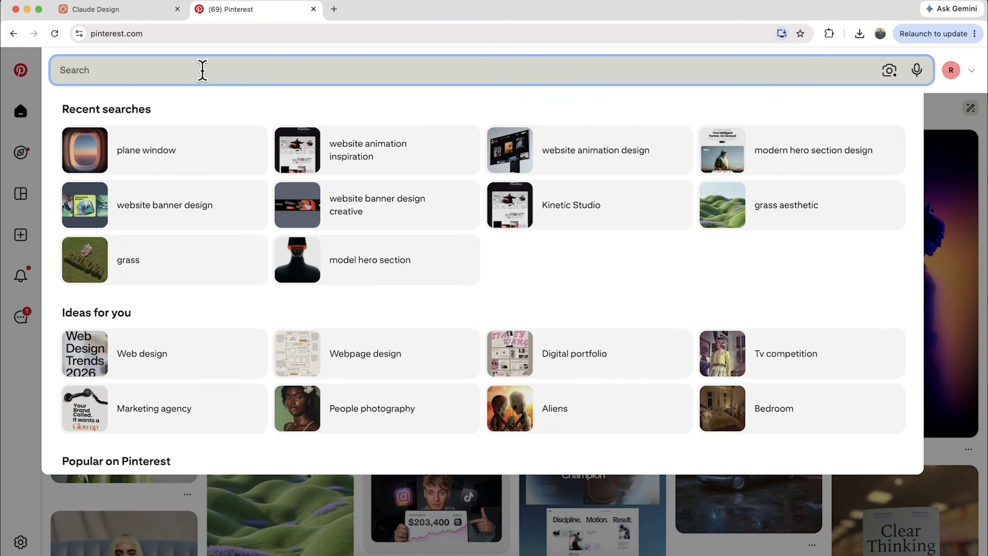
pyautogui.write('modern hero section design')
pyautogui.press('Return')
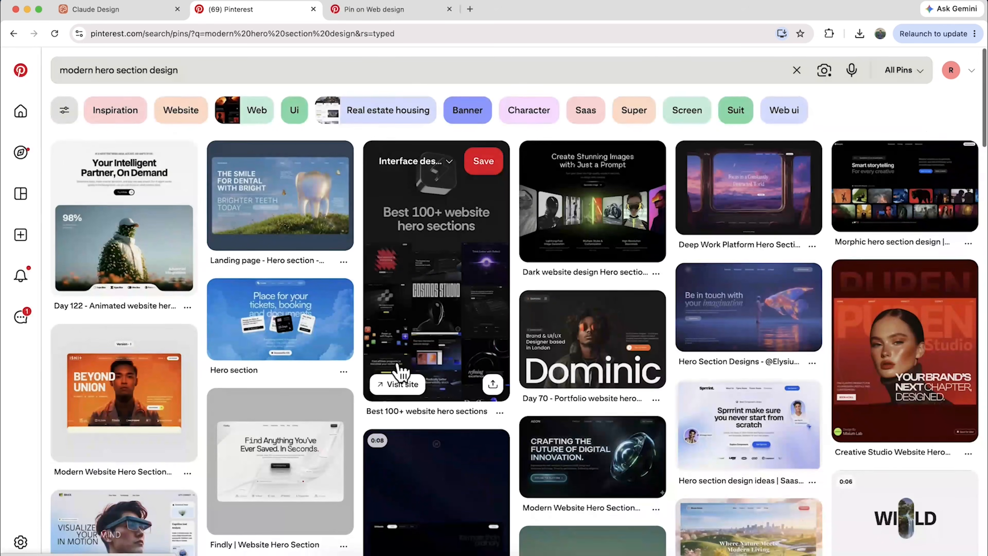
pyautogui.scroll(-10, 400, 369)
pyautogui.scroll(-3, 401, 372)
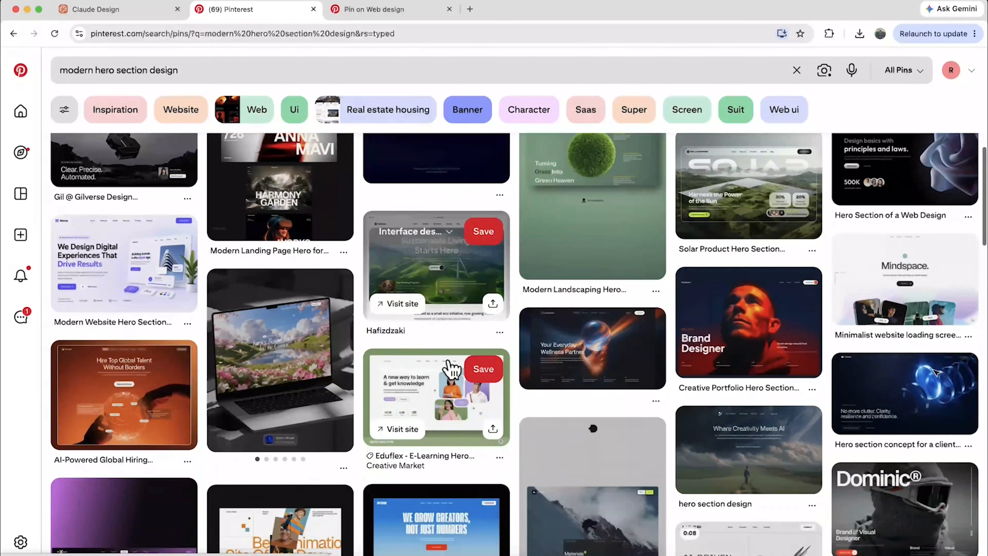
# - Enlarge the Sunrock solar energy hero section pin and copy its image
pyautogui.click(391, 12)
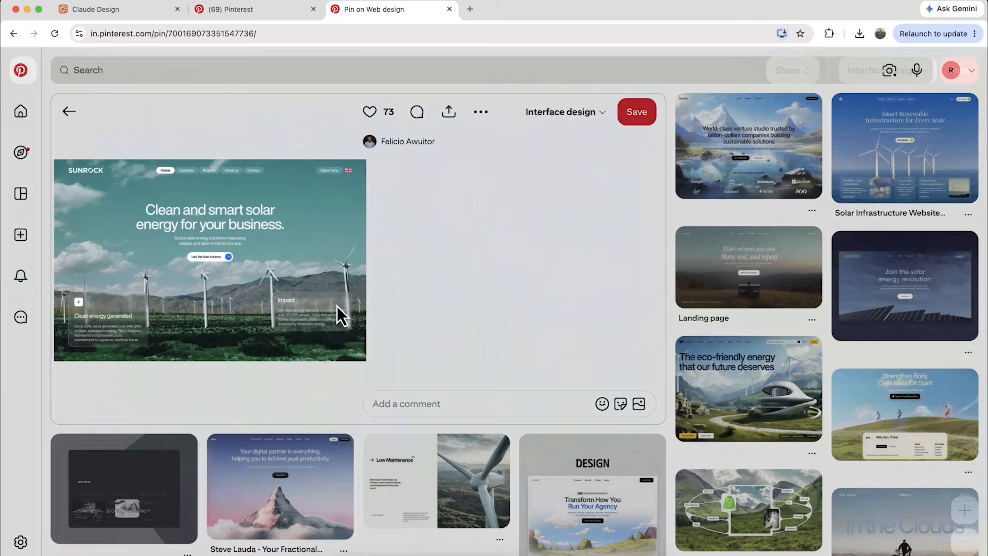
pyautogui.rightClick(266, 243)
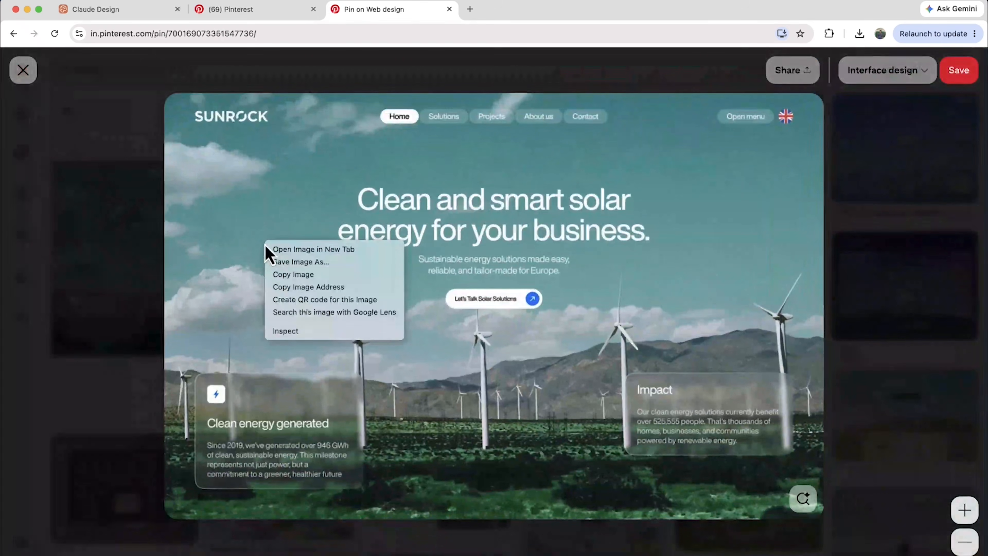
pyautogui.click(289, 277)
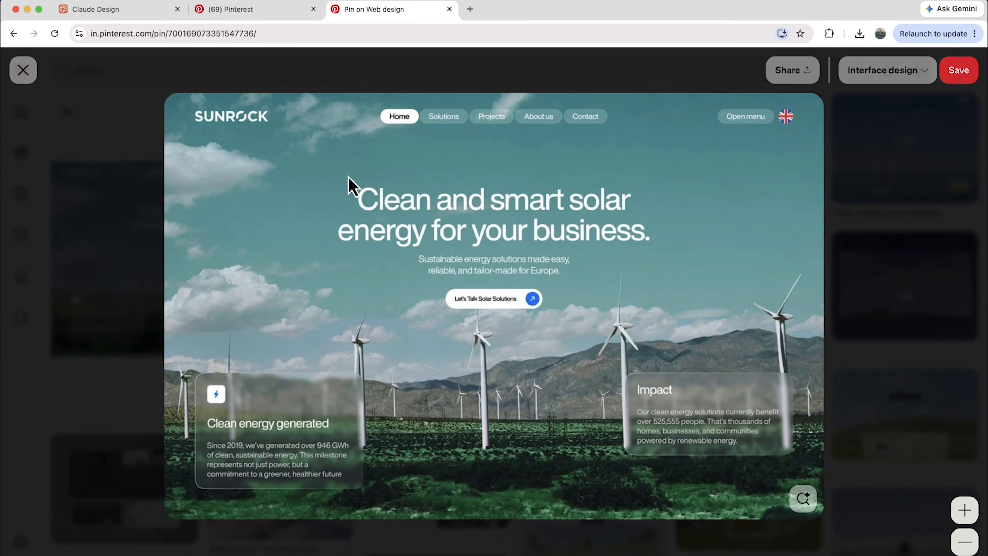
# - Add the Sunrock image to a Claude Design prompt asking for the same banner layout with plain black background, white text and DM Sans
pyautogui.click(150, 16)
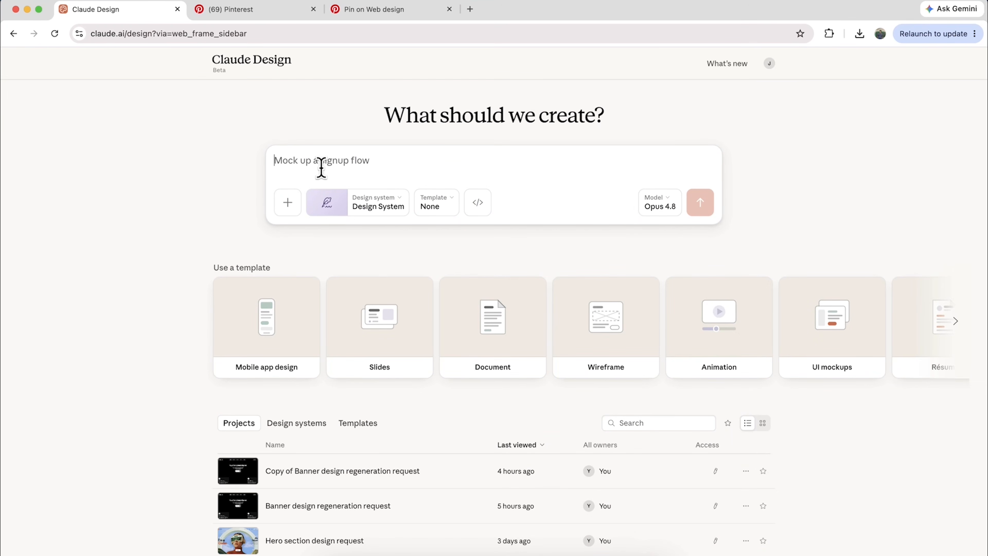
pyautogui.press('super+v')
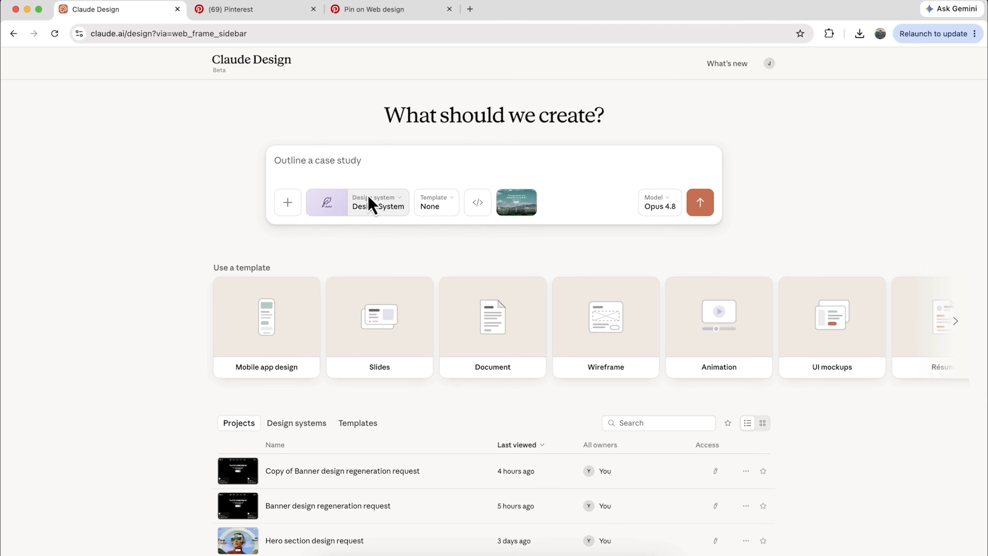
pyautogui.press('super+v')
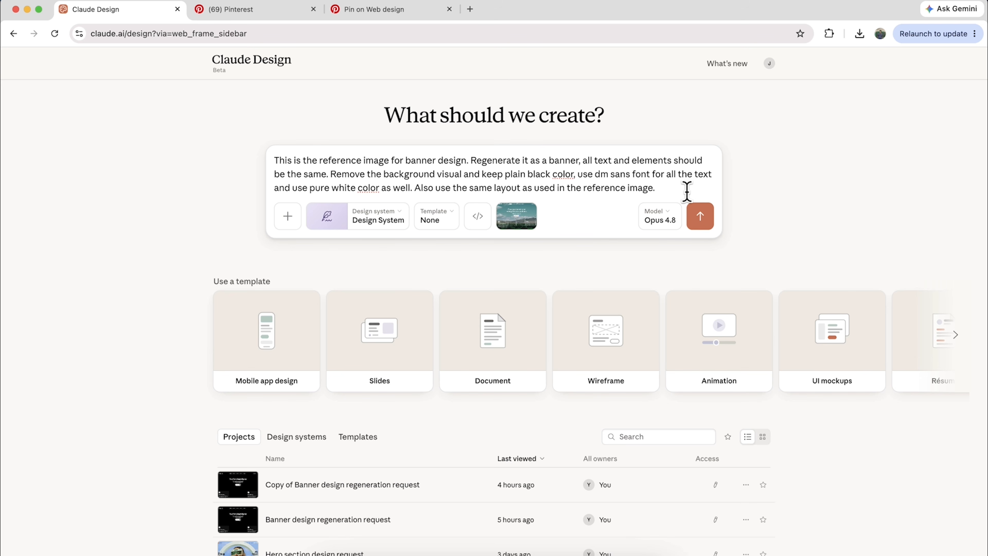
# - Choose the Fable 5 model and submit the banner regeneration prompt
pyautogui.click(677, 222)
pyautogui.click(616, 259)
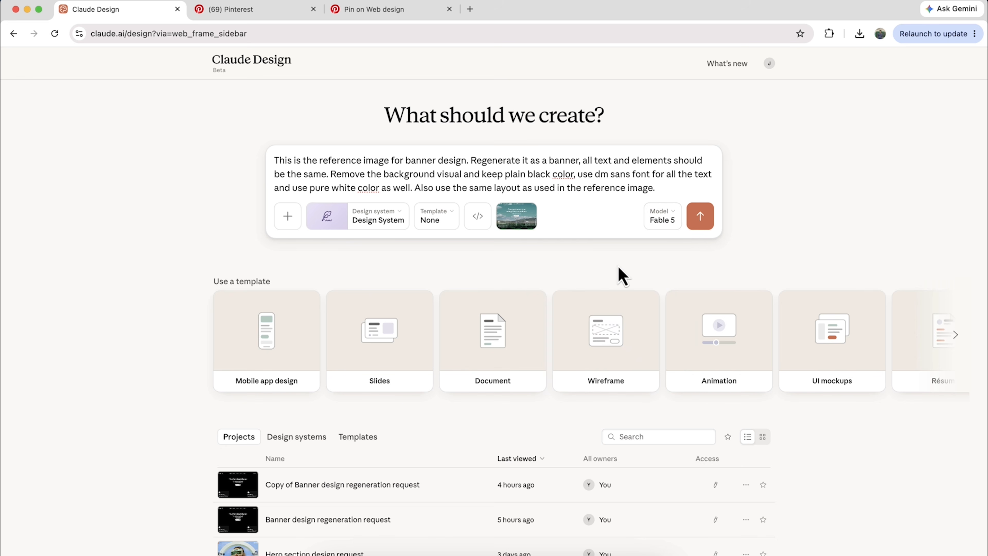
pyautogui.click(699, 223)
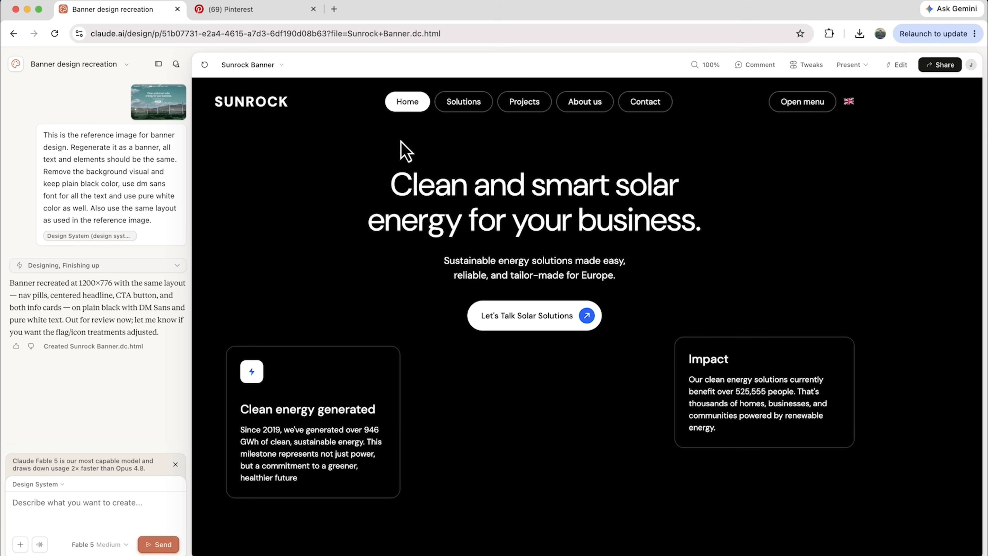
# - Request a full-width 900px banner with 380px centred content, 54px headline, 350px cards, a second card icon, and glassmorphism on cards and nav options
pyautogui.press('super+v')
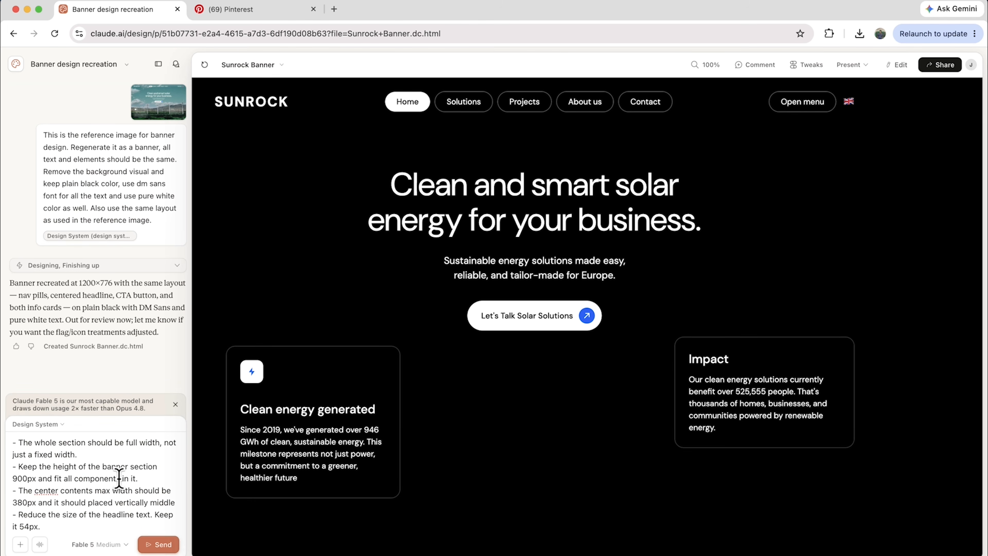
pyautogui.scroll(-5, 119, 478)
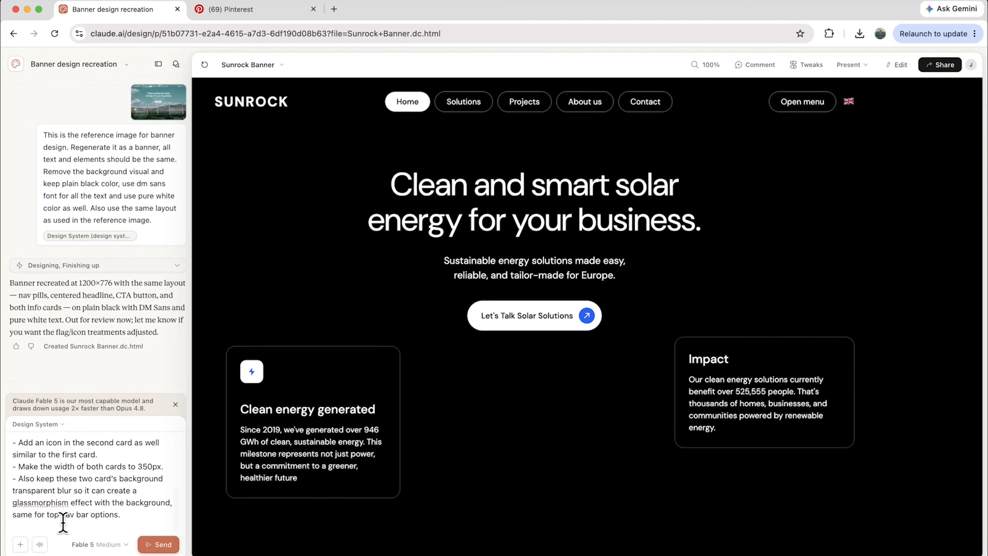
pyautogui.click(158, 544)
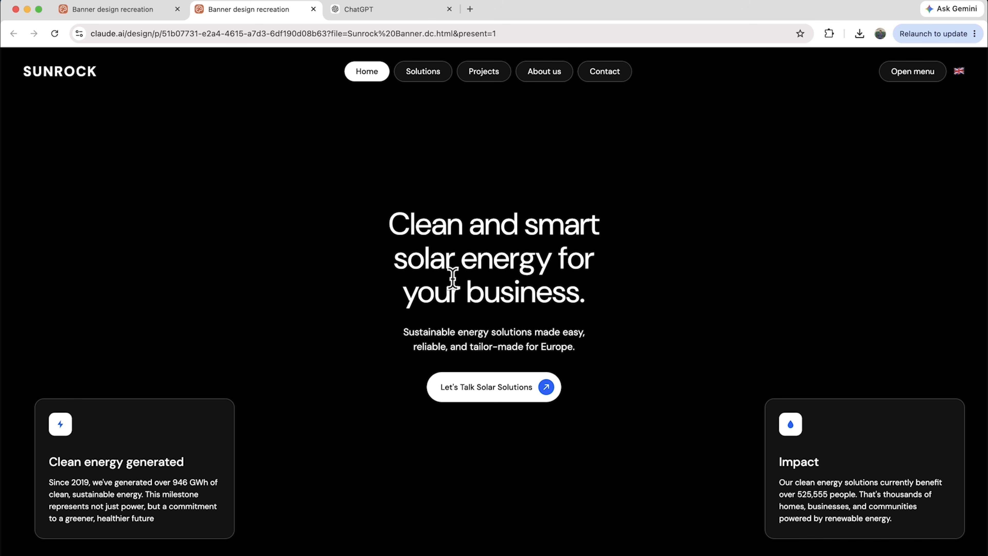
# - Ask ChatGPT for a travel agency banner title, subtitle, two card titles and two 25-word paragraphs, and review the suggested options
pyautogui.click(363, 16)
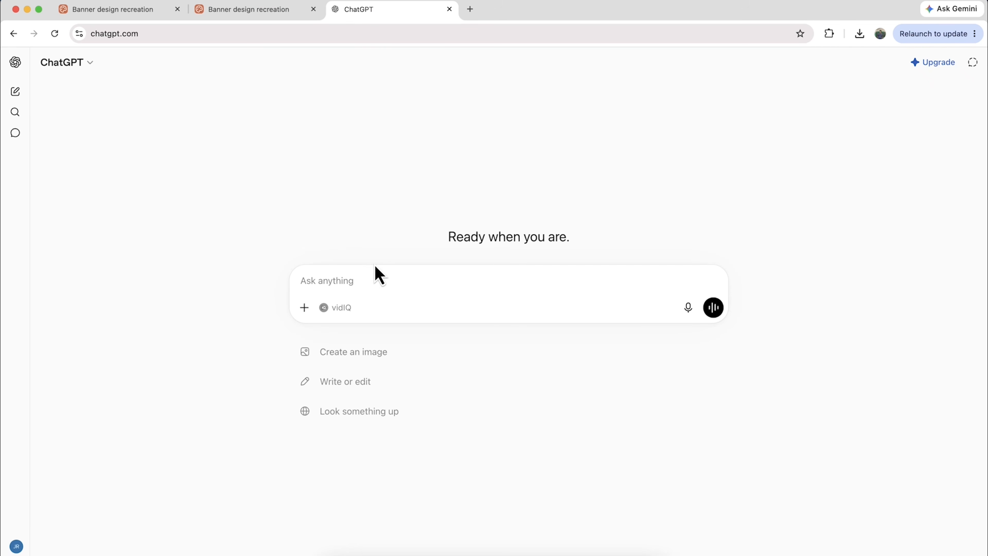
pyautogui.write('Currently, I am making a travel agency website. So, we need these following contents for its banner section:  - A short title (around 5 words) - Subtitle (around 10/12 words)  We also have 2 cards on this section. So, also provide these content too:  - 2 short title (2/3 words) - 2 corresponding paragraphs (around 25 words)')
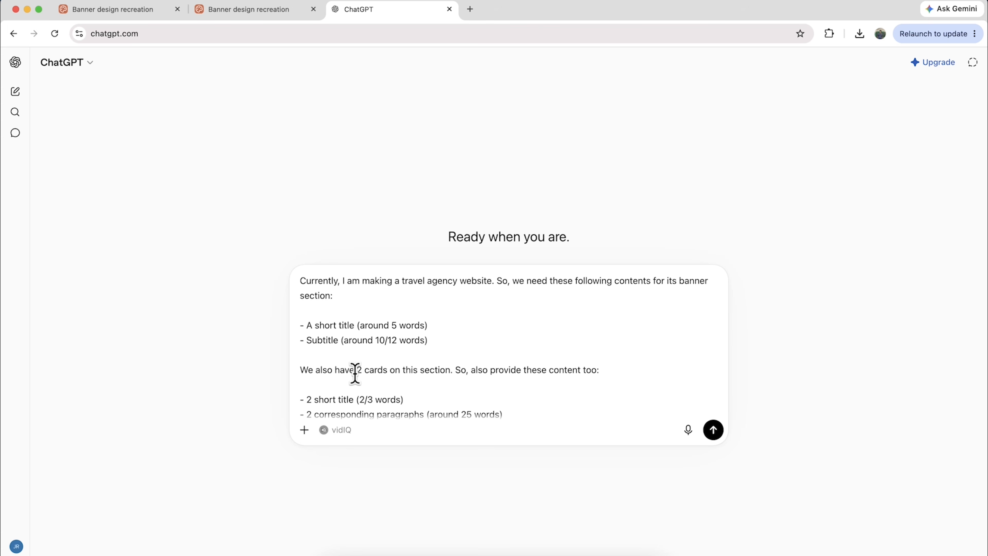
pyautogui.scroll(-1, 354, 375)
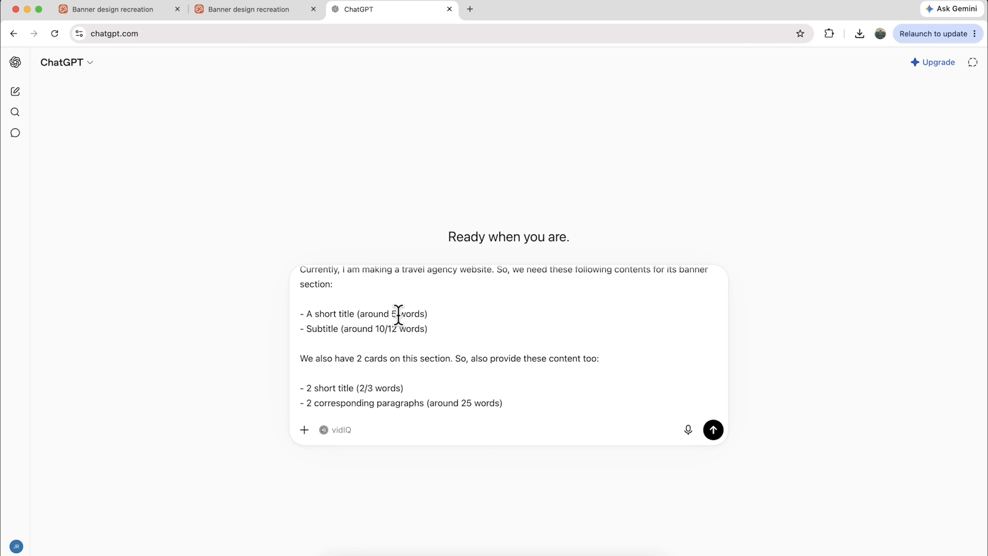
pyautogui.click(713, 429)
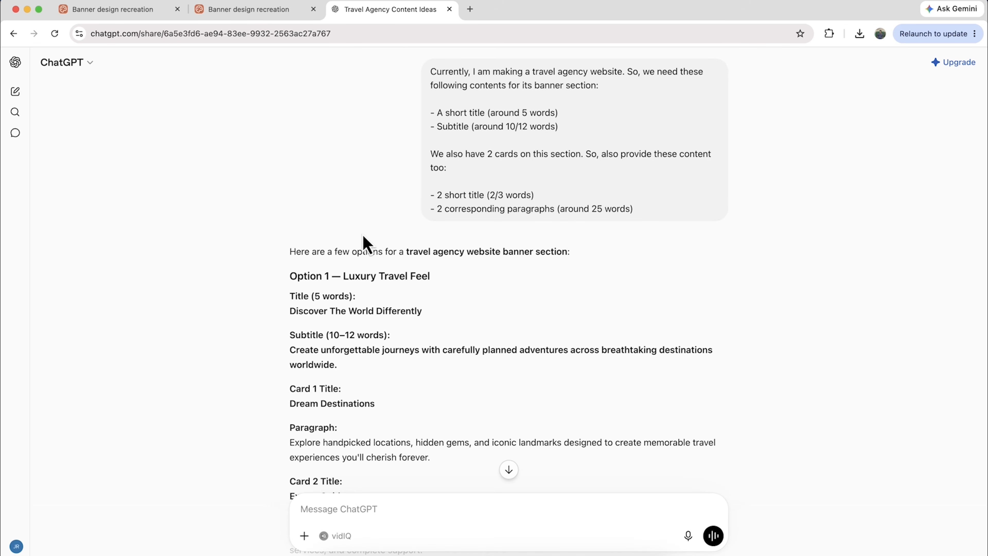
pyautogui.scroll(-8, 403, 280)
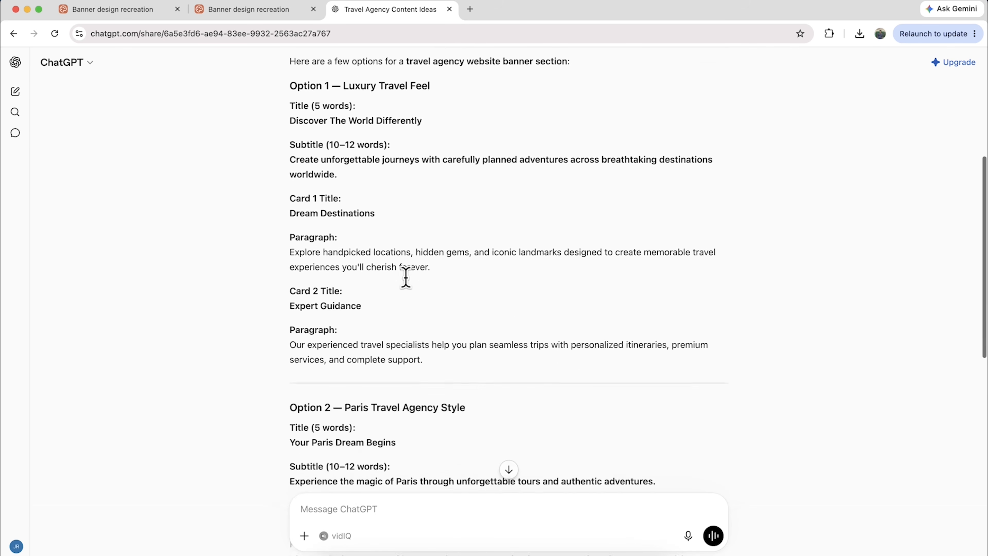
pyautogui.scroll(-5, 407, 283)
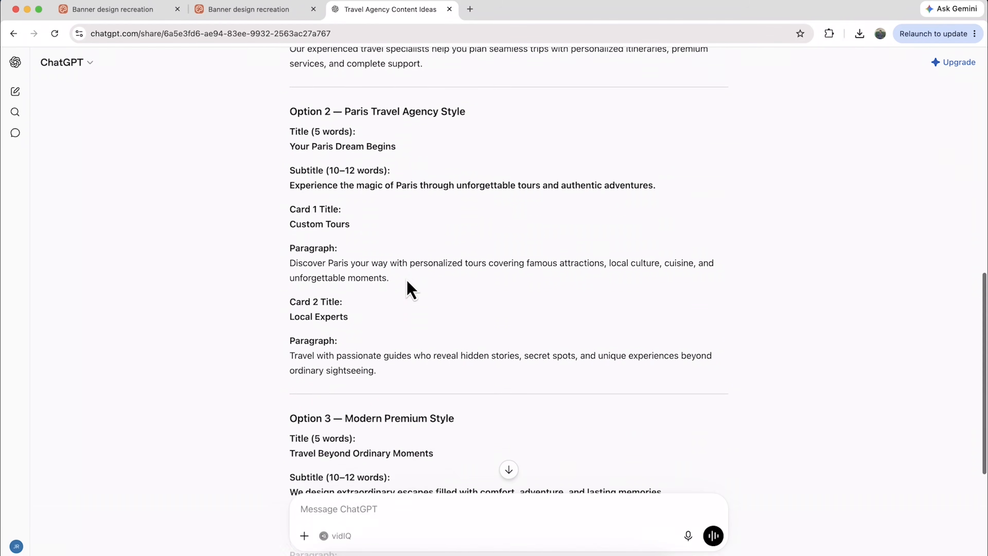
# - Back in Claude Design, enter a content-change request with blank lines for the title, subtitle, button and card texts
pyautogui.click(148, 20)
pyautogui.click(80, 502)
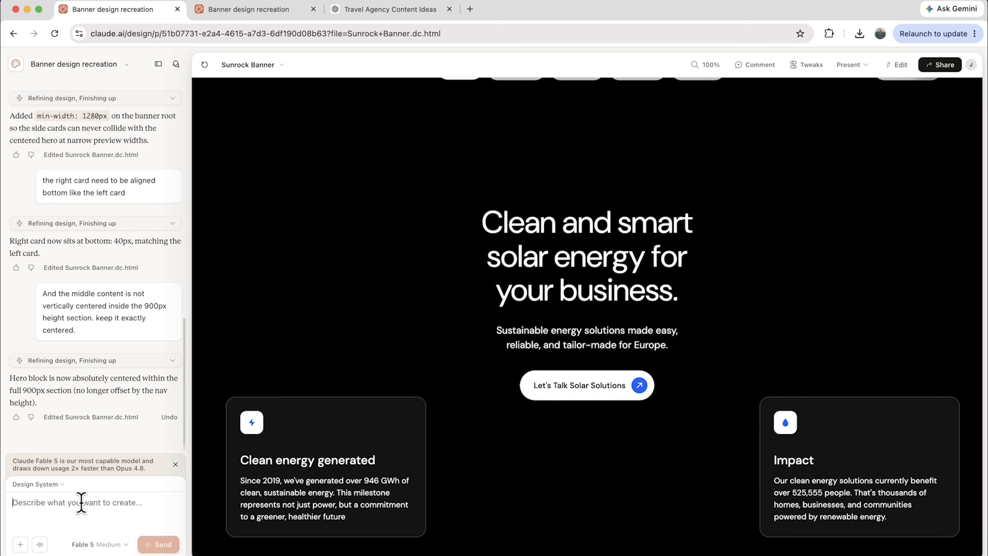
pyautogui.press('super+v')
pyautogui.scroll(3, 82, 501)
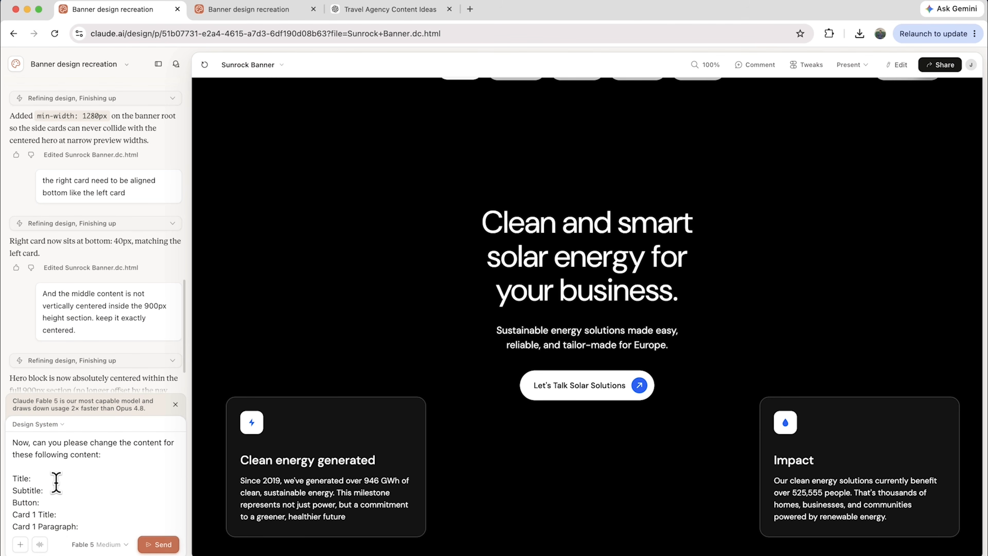
# - Copy the Option 2 title "Your Paris Dream Begins" from ChatGPT into the Title line of the Claude Design request
pyautogui.click(38, 481)
pyautogui.click(412, 14)
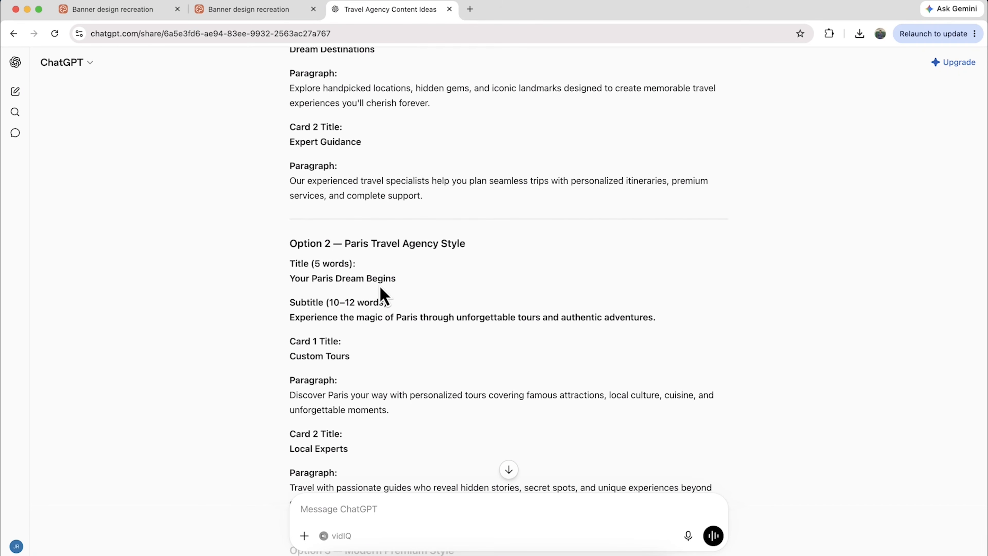
pyautogui.tripleClick(345, 280)
pyautogui.press('super+c')
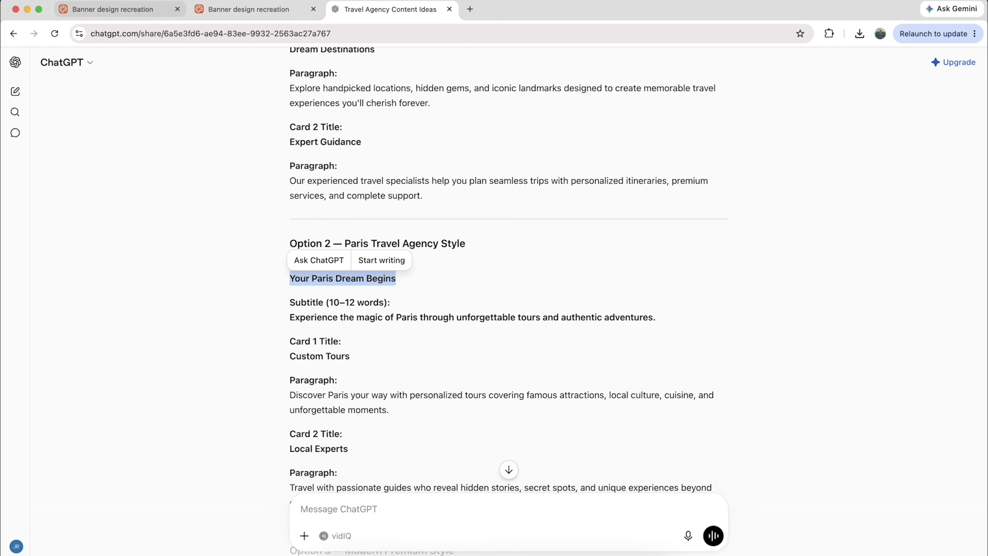
pyautogui.click(147, 12)
pyautogui.press('super+v')
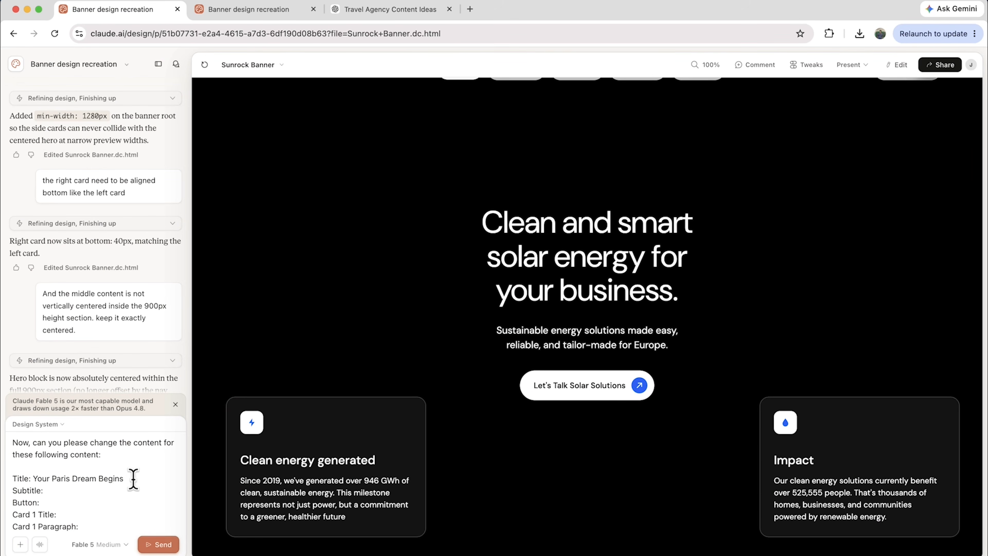
# - Copy ChatGPT's Option 1 subtitle, "Create unforgettable journeys with carefully planned adventures across breathtaking destinations worldwide.", into the Subtitle line and submit the completed content request
pyautogui.click(389, 12)
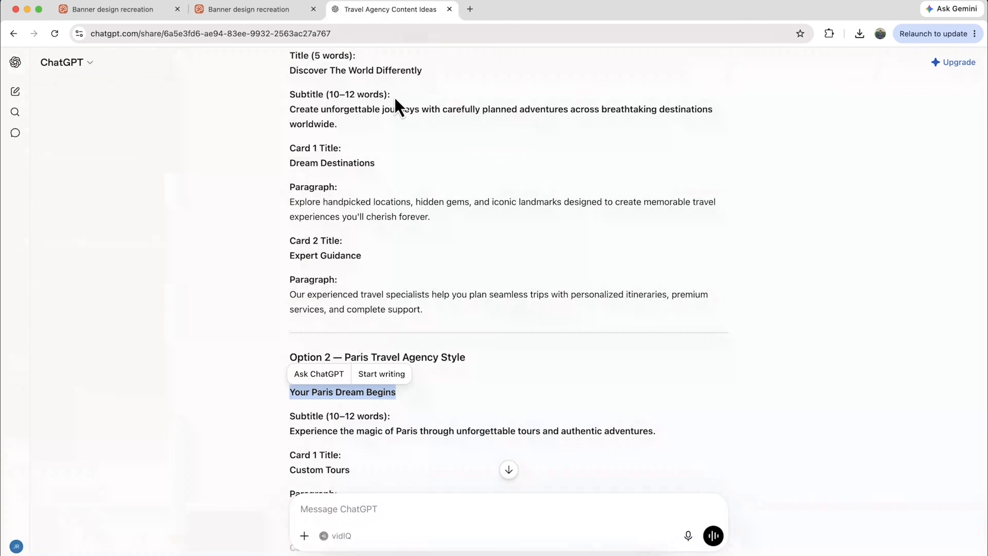
pyautogui.doubleClick(326, 110)
pyautogui.tripleClick(326, 110)
pyautogui.press('super+c')
pyautogui.click(154, 11)
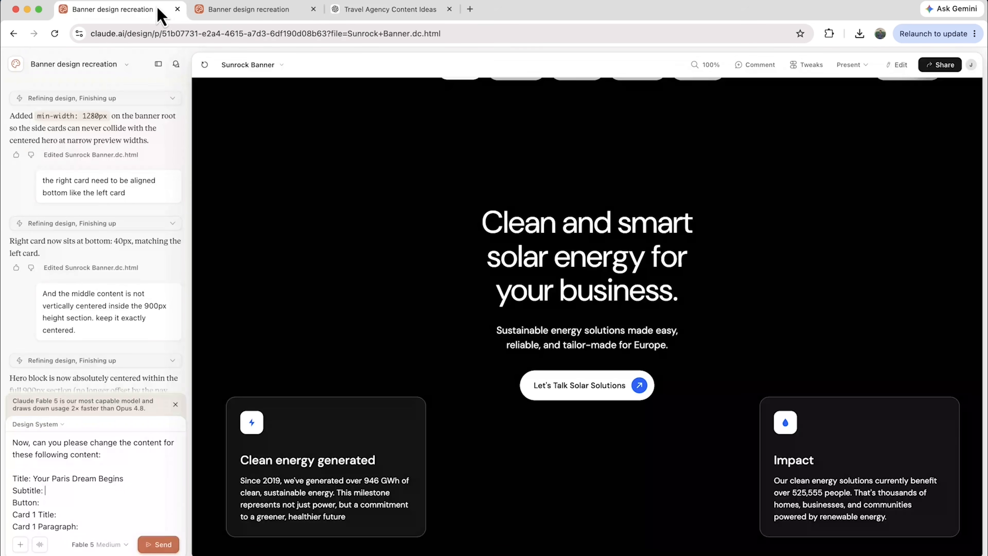
pyautogui.click(83, 491)
pyautogui.press('super+v')
pyautogui.scroll(-3, 80, 483)
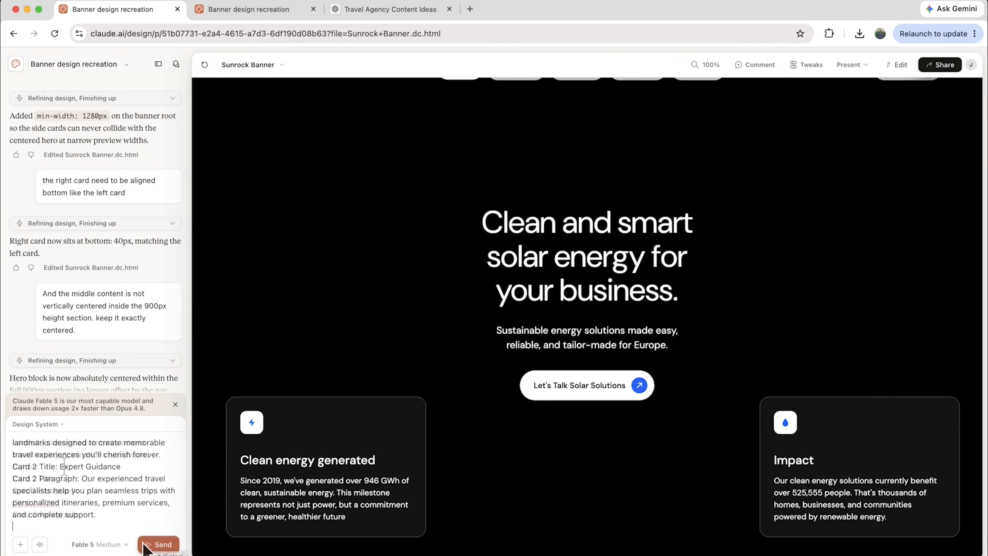
pyautogui.click(152, 544)
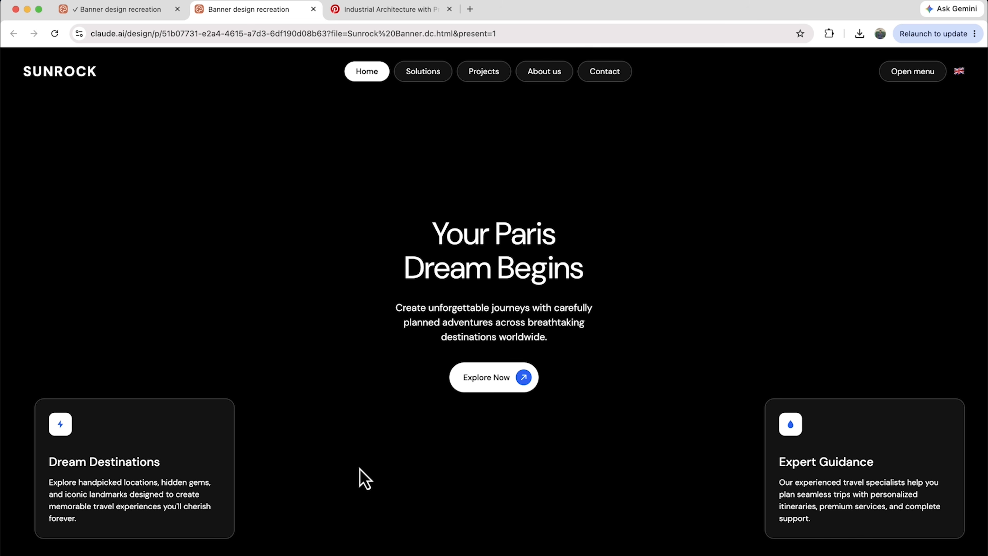
# - On Pinterest, download the ApexForm industrial architecture pin image and capture a screenshot of its "Proudly Trusted" heading and brand logo section
pyautogui.click(378, 9)
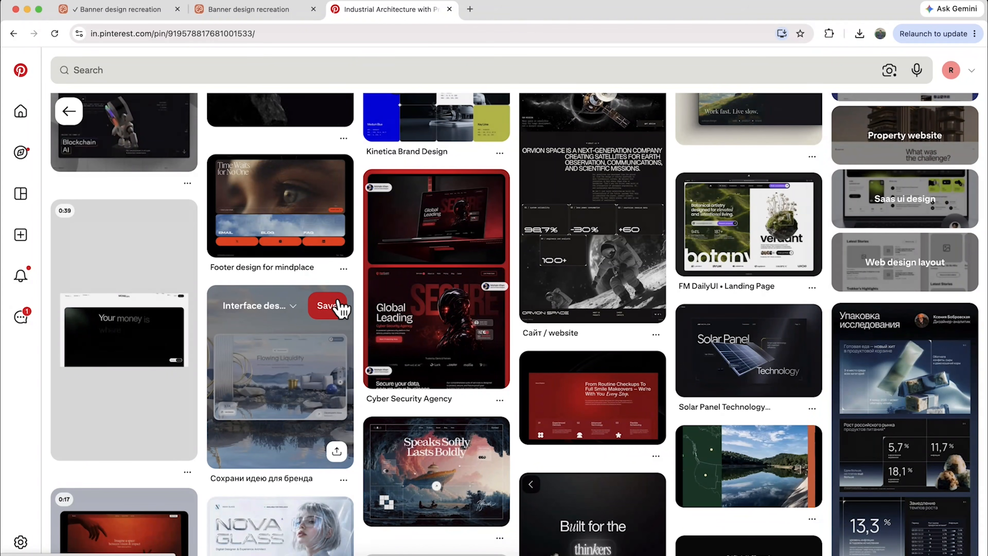
pyautogui.scroll(15, 356, 303)
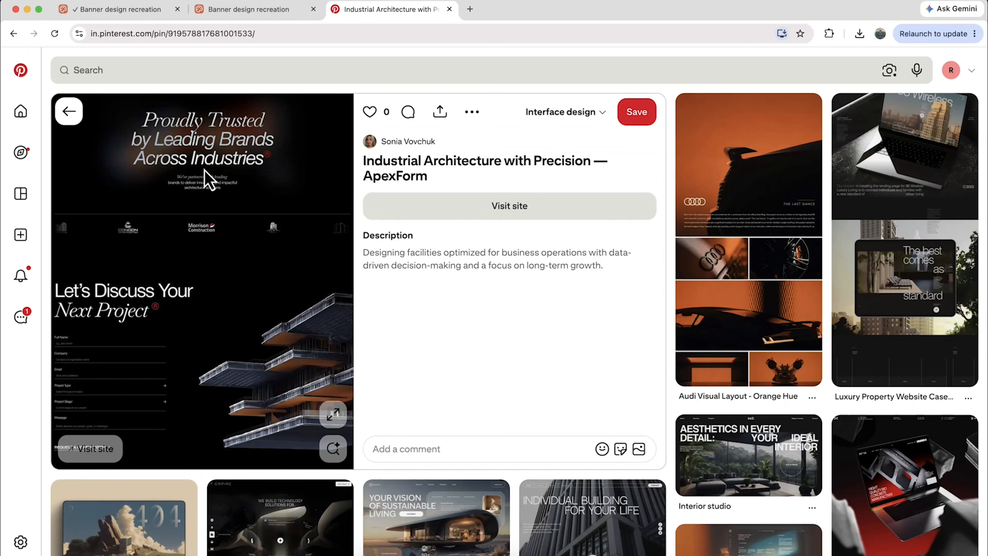
pyautogui.click(472, 112)
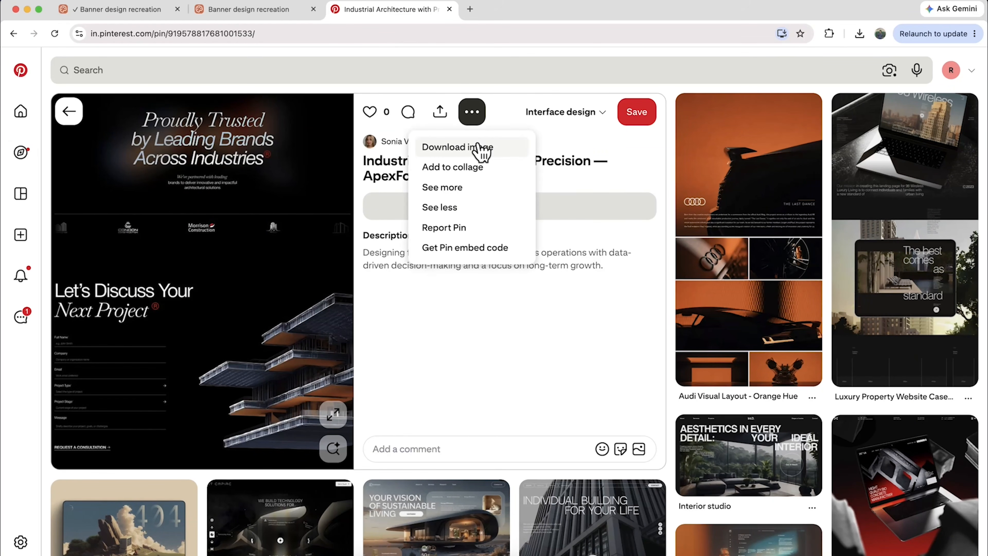
pyautogui.click(481, 151)
pyautogui.click(690, 390)
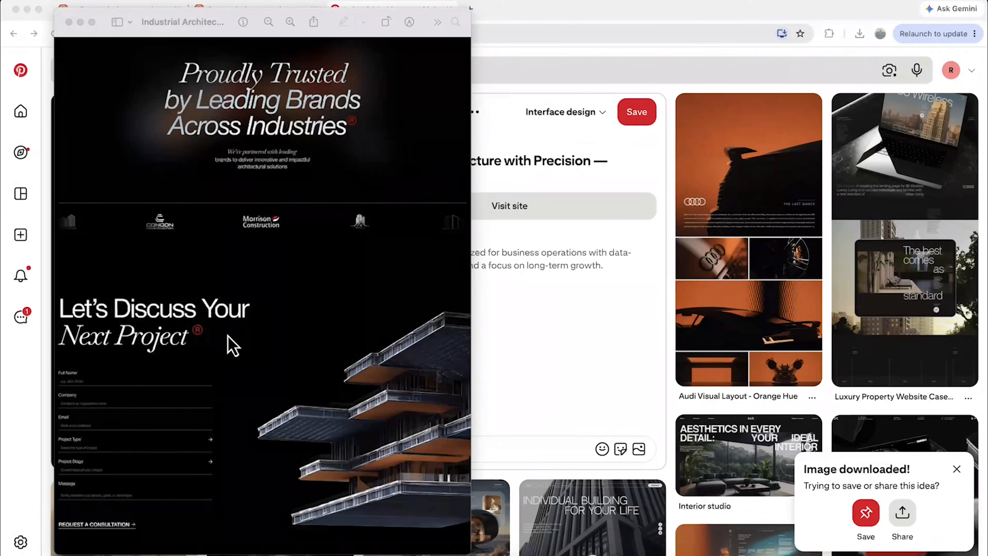
pyautogui.press('super+shift+4')
pyautogui.moveTo(55, 37); pyautogui.dragTo(471, 243)
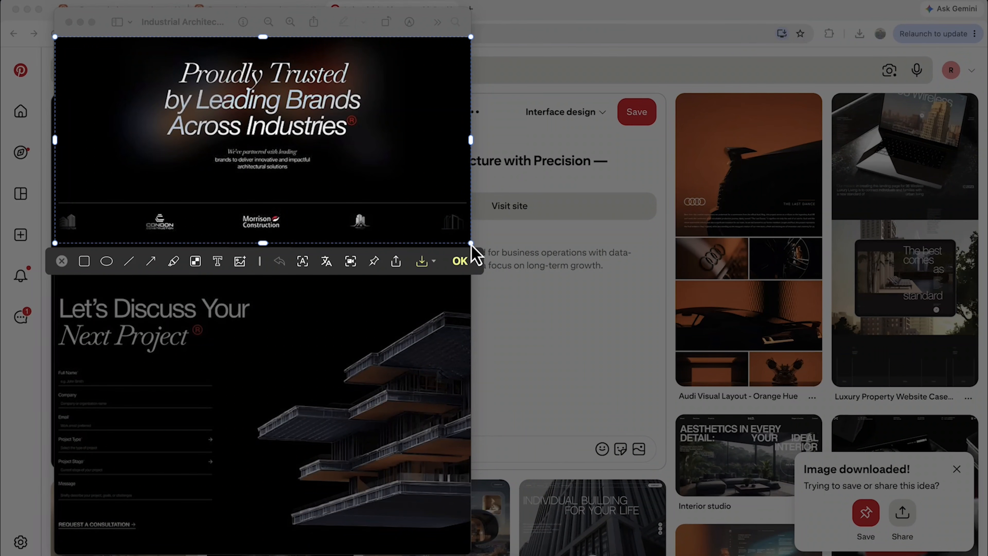
pyautogui.press('Return')
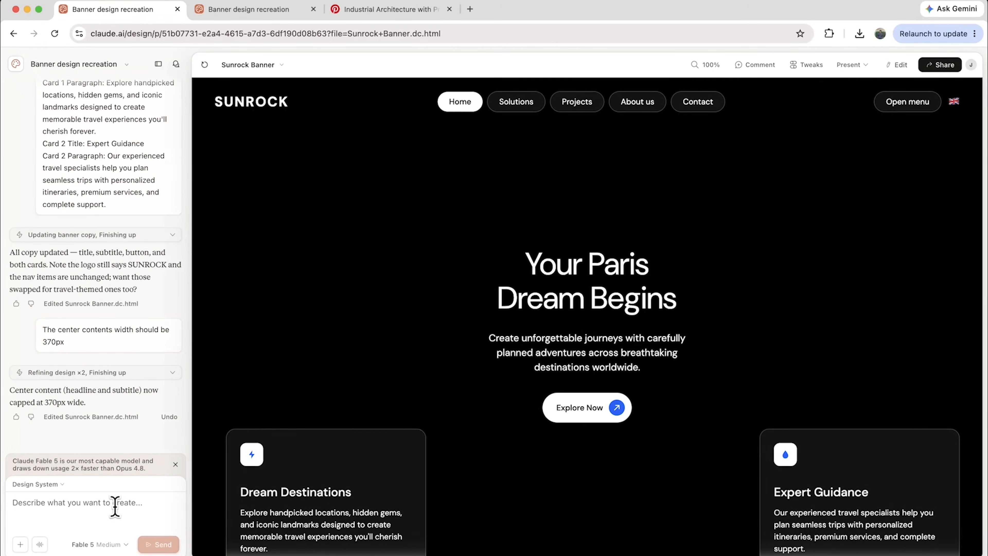
# - In Claude Design, attach the screenshot and request it as a second section with title, subtext and brand logos in the banner's theme, and review it
pyautogui.press('super+v')
pyautogui.write('Add this as a second section after the banner. Main title, subtext and below some brand logos. Make the content and layout like the screenshot but use the same design theme as like our previous banner section.')
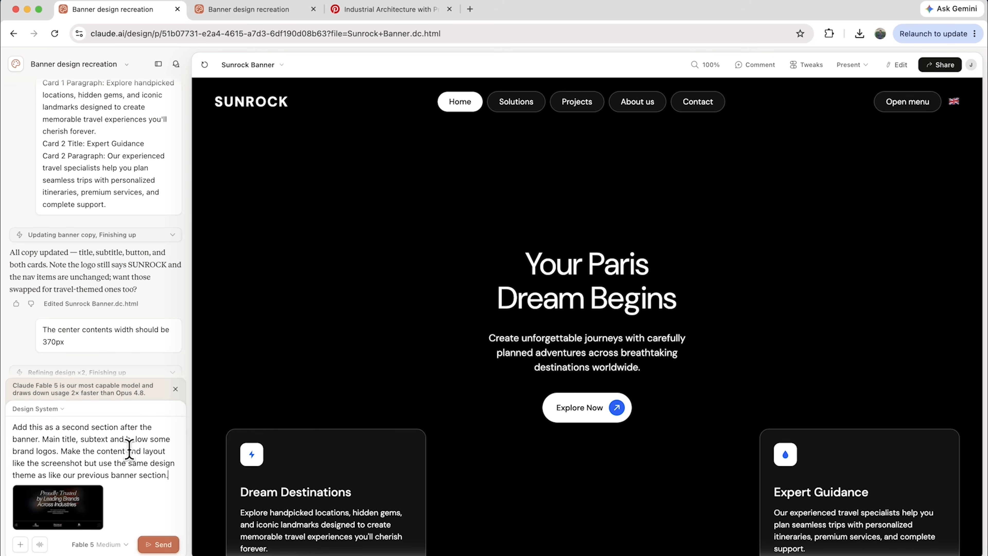
pyautogui.moveTo(54, 500)
pyautogui.hotkey('ctrl', 'Tab')
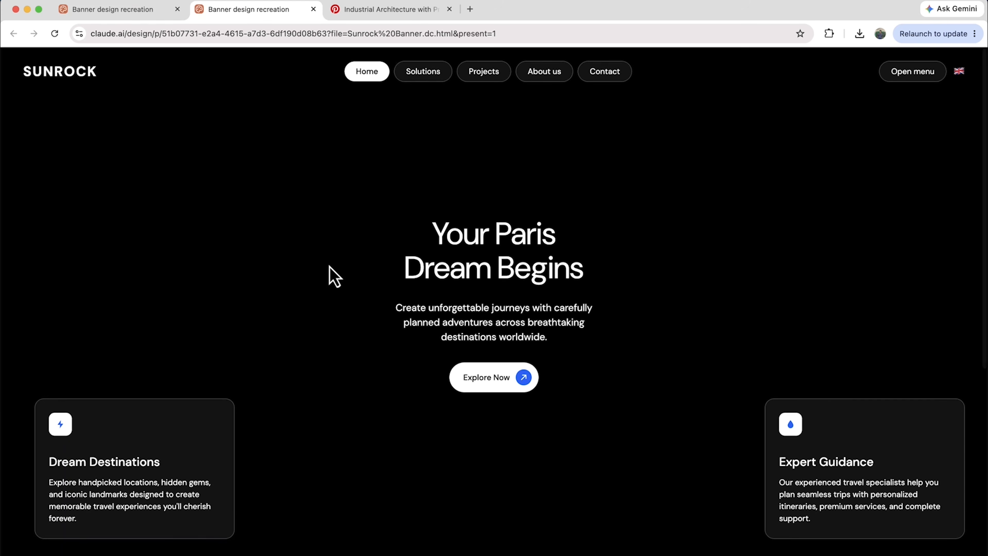
pyautogui.scroll(-10, 329, 266)
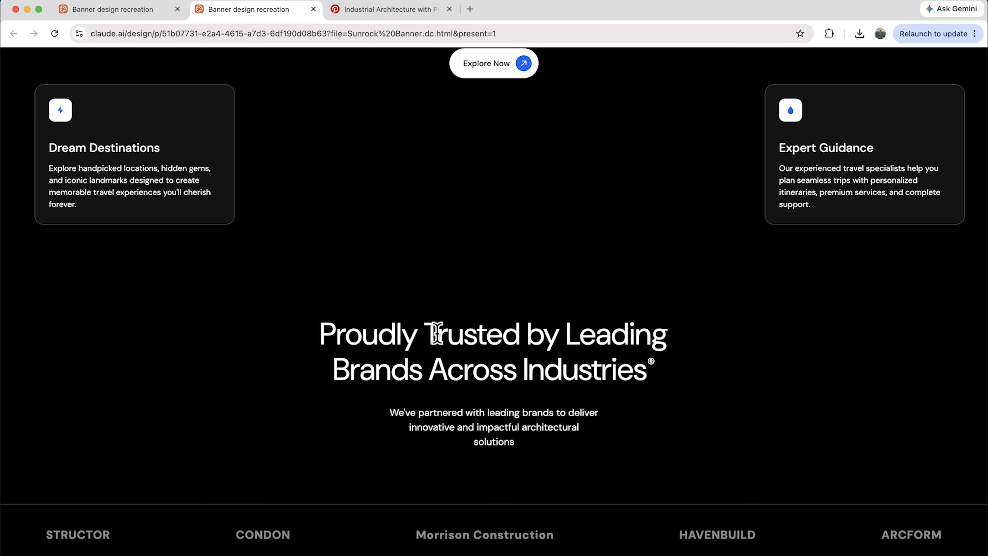
# - Ask Claude Design to make the first two words of the heading italic in the PT Serif font
pyautogui.click(136, 10)
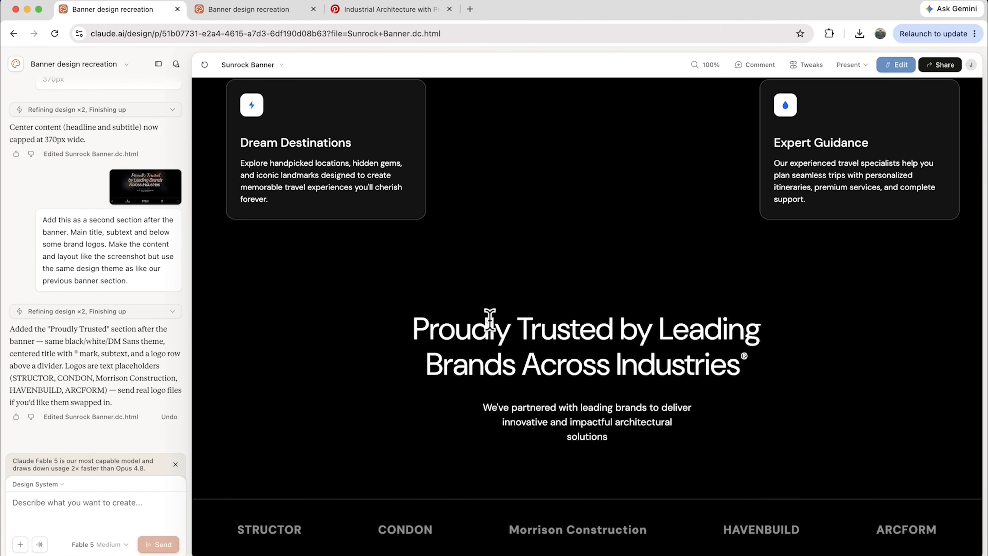
pyautogui.click(100, 501)
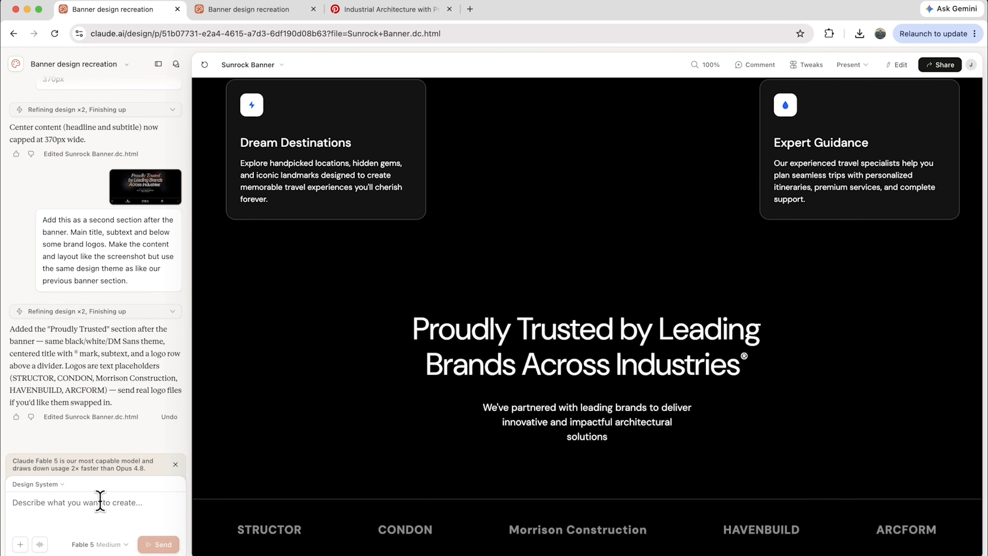
pyautogui.write('Make the first 2 word of the heading in italic and the font: PT Serif')
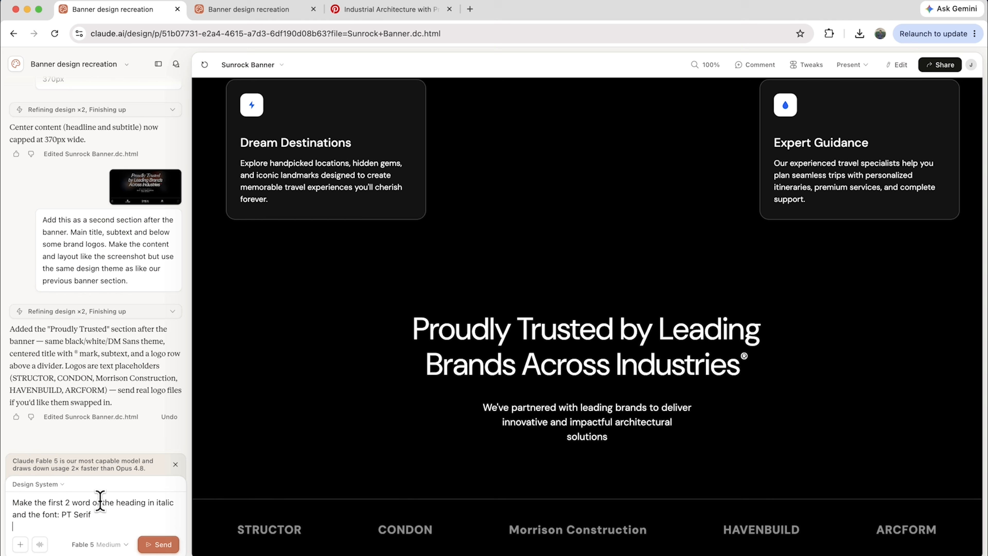
pyautogui.click(155, 543)
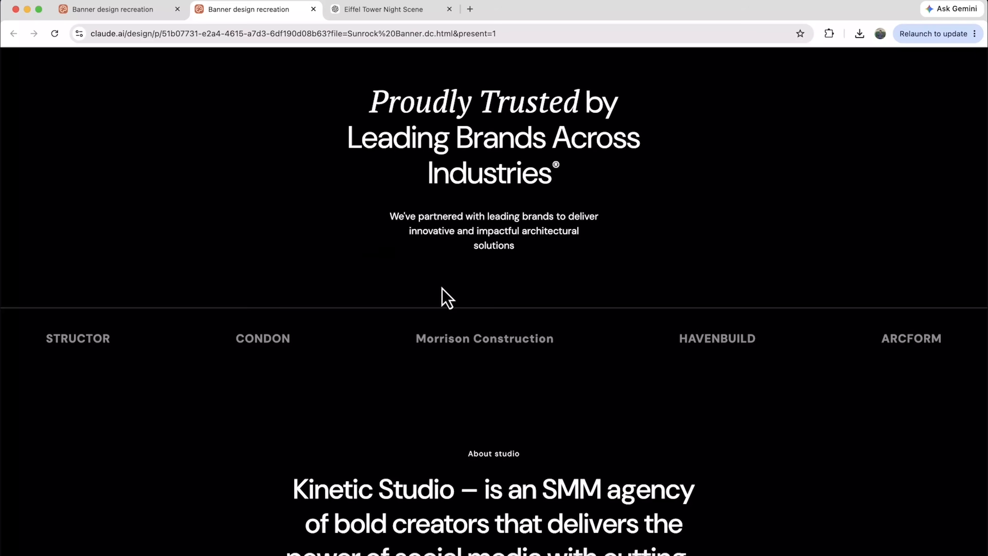
# - Examine the preview's logo, studio, card and testimonial sections, and check ChatGPT's portrait Eiffel Tower image and its prompt
pyautogui.scroll(-2, 444, 297)
pyautogui.scroll(-15, 444, 298)
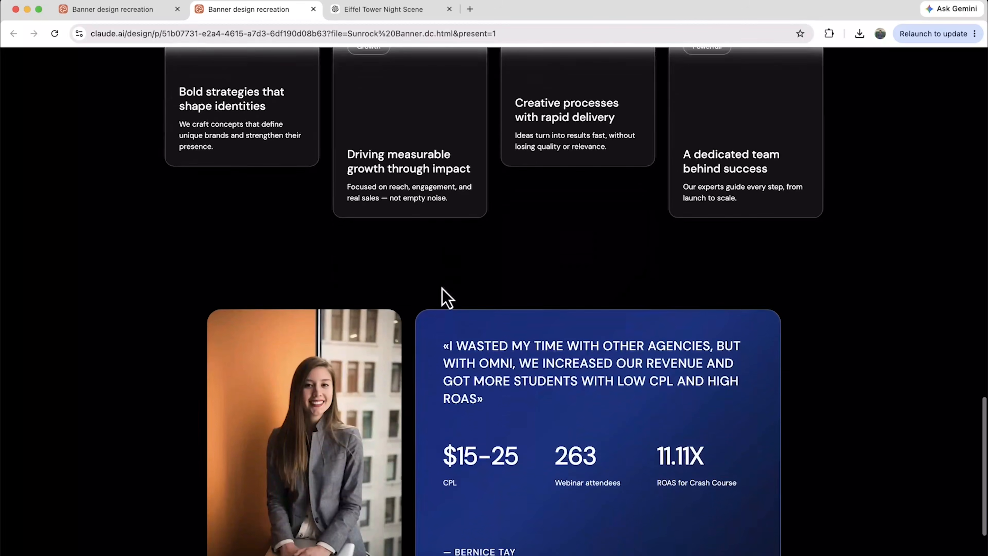
pyautogui.scroll(10, 446, 298)
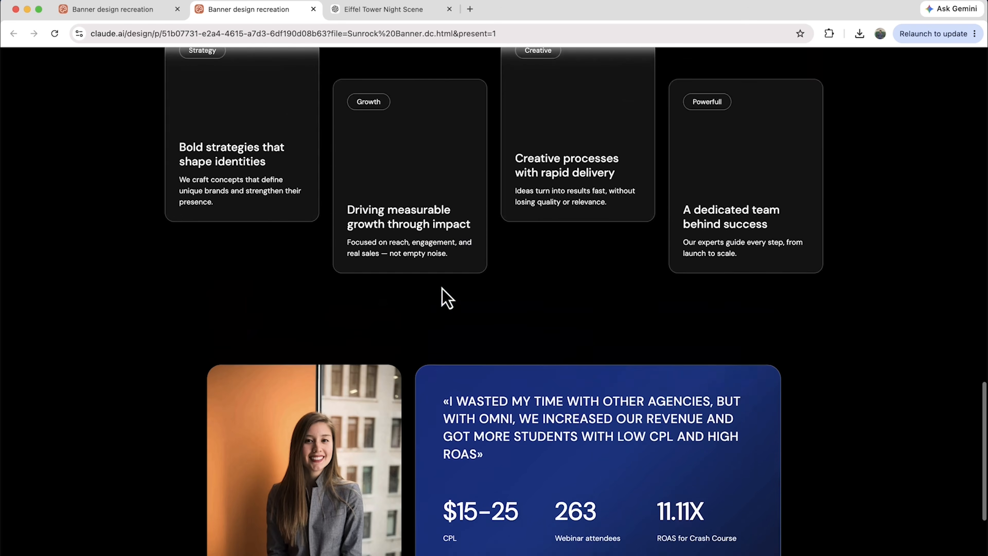
pyautogui.scroll(5, 447, 298)
pyautogui.scroll(-15, 447, 298)
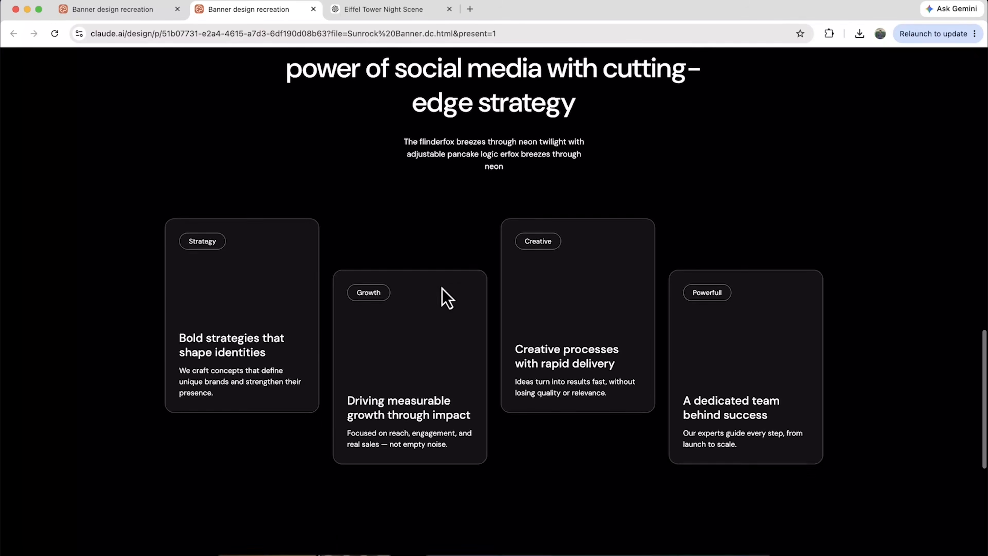
pyautogui.scroll(-2, 447, 296)
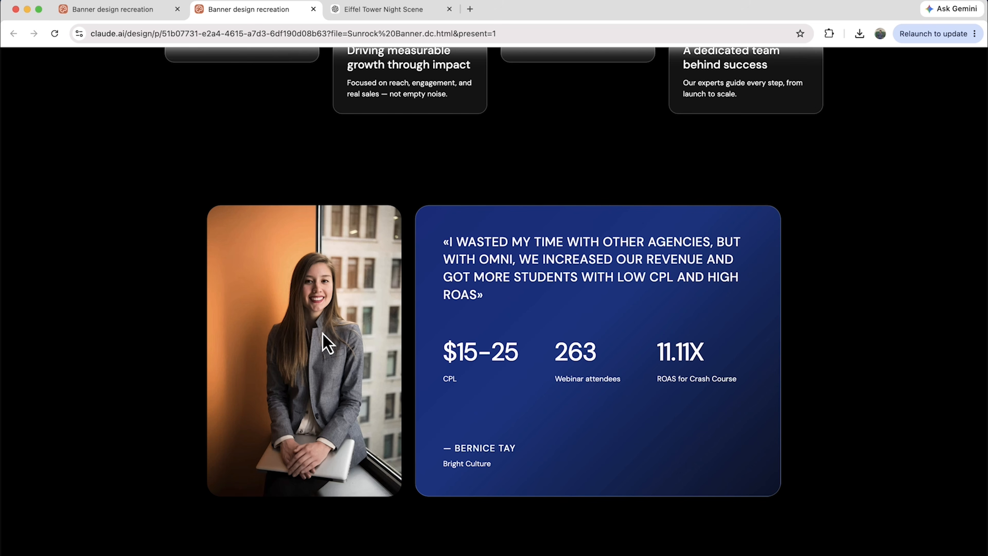
pyautogui.click(392, 11)
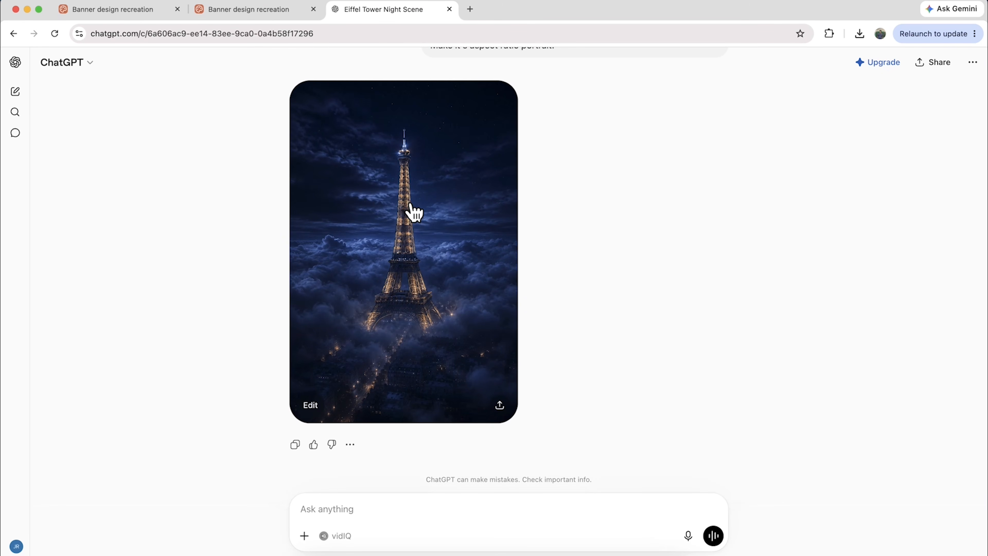
pyautogui.scroll(6, 392, 257)
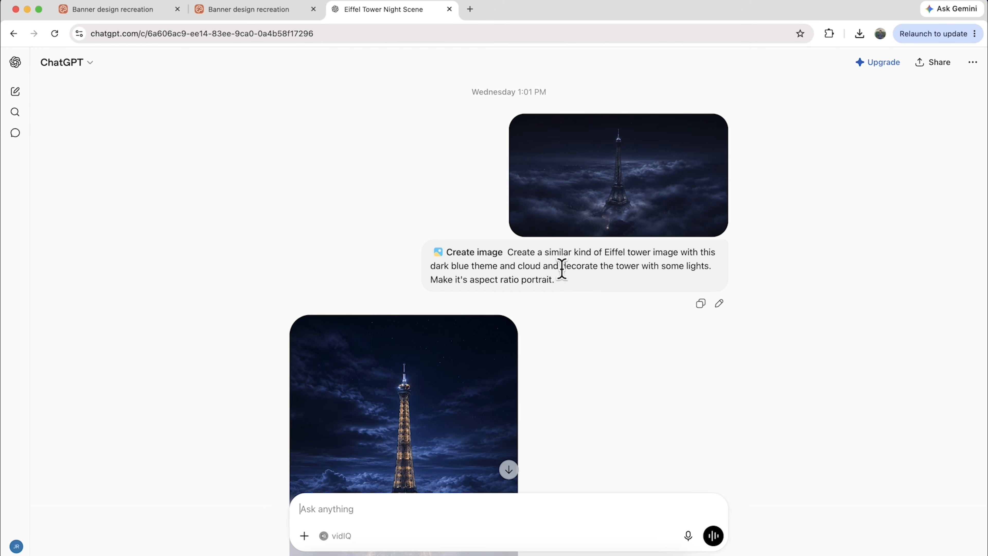
# - Attach the portrait Eiffel Tower PNG from untitled folder 38 to the Claude Design chat and request it as the left image's replacement
pyautogui.click(409, 256)
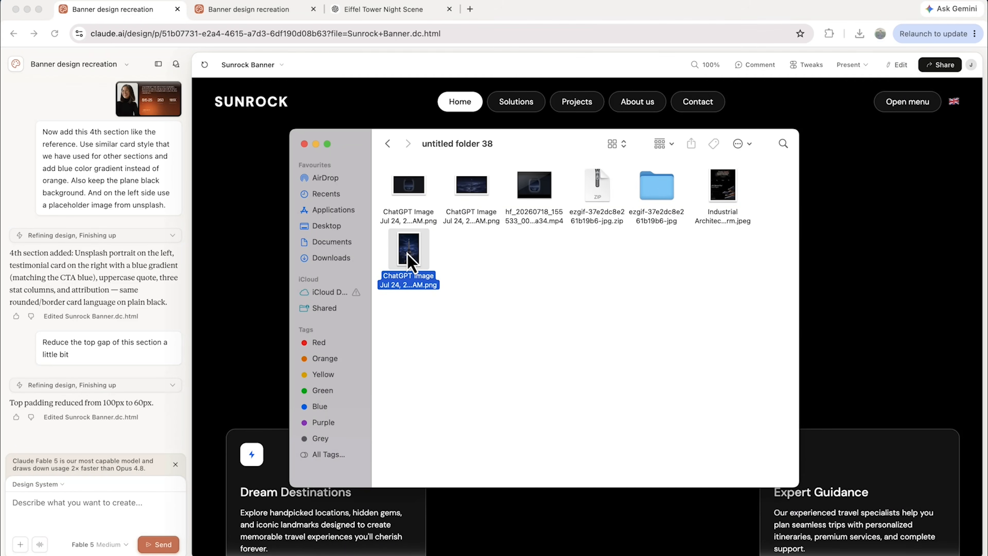
pyautogui.moveTo(409, 260); pyautogui.dragTo(113, 507)
pyautogui.write('Can you please replace the left image with this one')
pyautogui.hotkey('shift', 'Return')
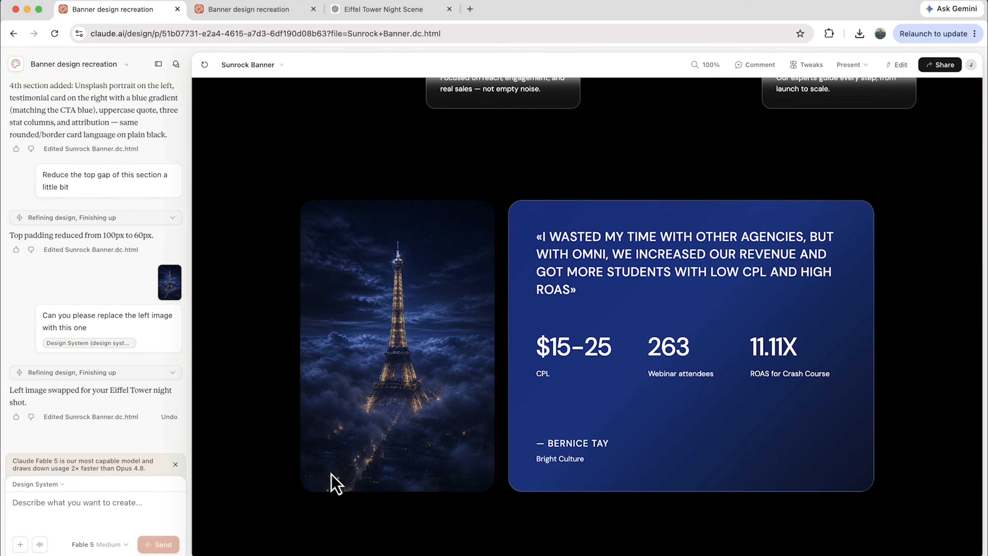
# - Request a 5th section with a subheading, a two-line 600px heading, and two 350px cards on each side of an empty centre
pyautogui.click(106, 508)
pyautogui.press('super+v')
pyautogui.scroll(5, 106, 508)
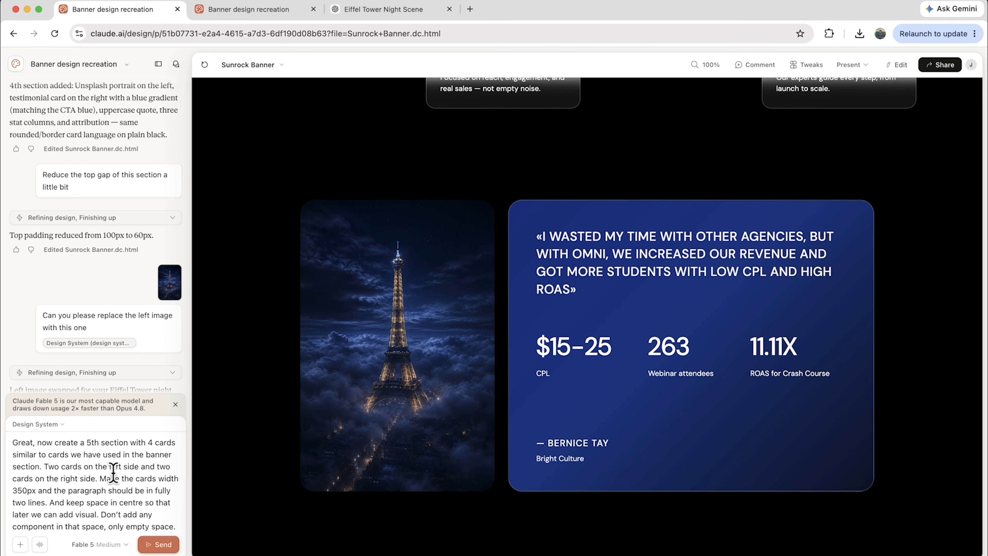
pyautogui.scroll(-5, 112, 473)
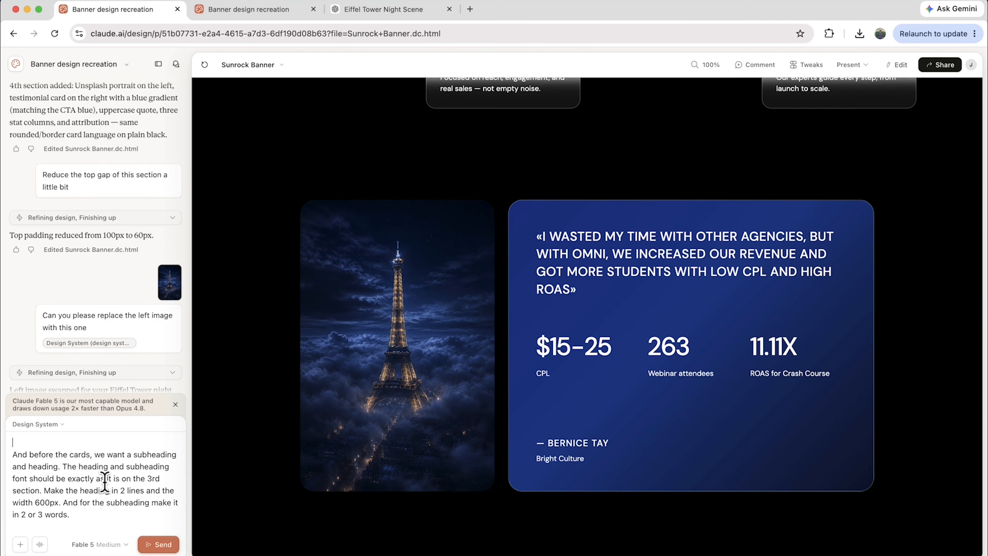
pyautogui.scroll(12, 447, 340)
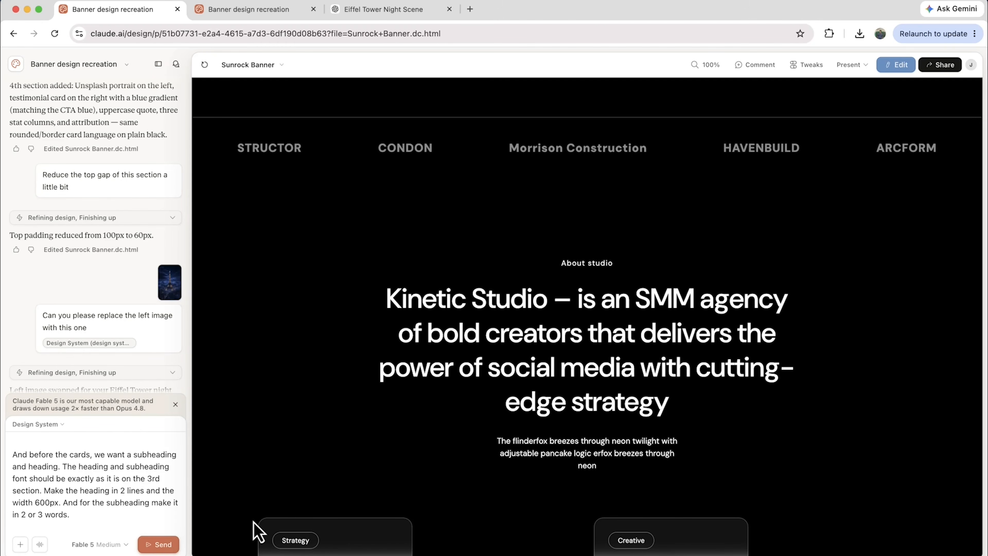
pyautogui.click(157, 549)
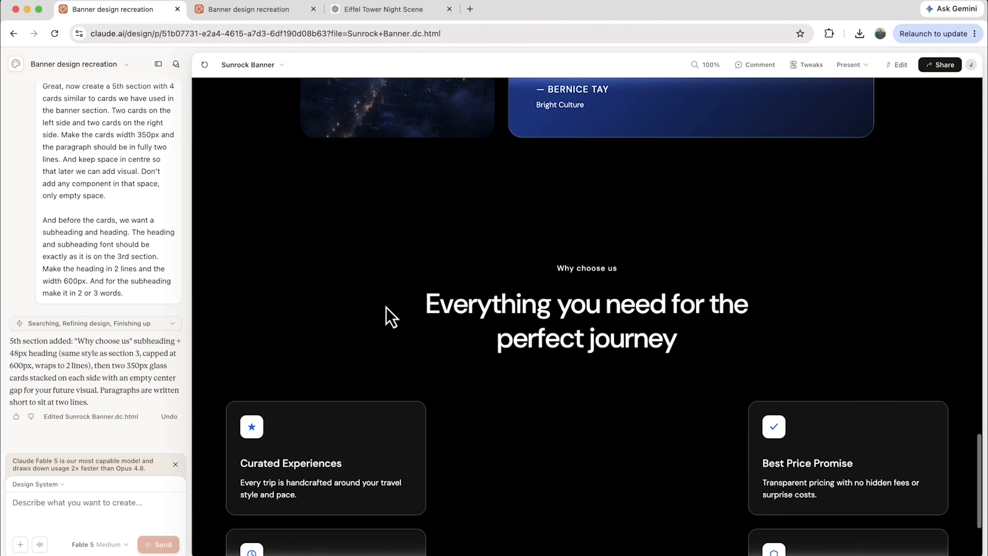
# - Review the 5th section and request a 450px gap between its card columns and slightly less spacing before the section
pyautogui.scroll(-3, 386, 308)
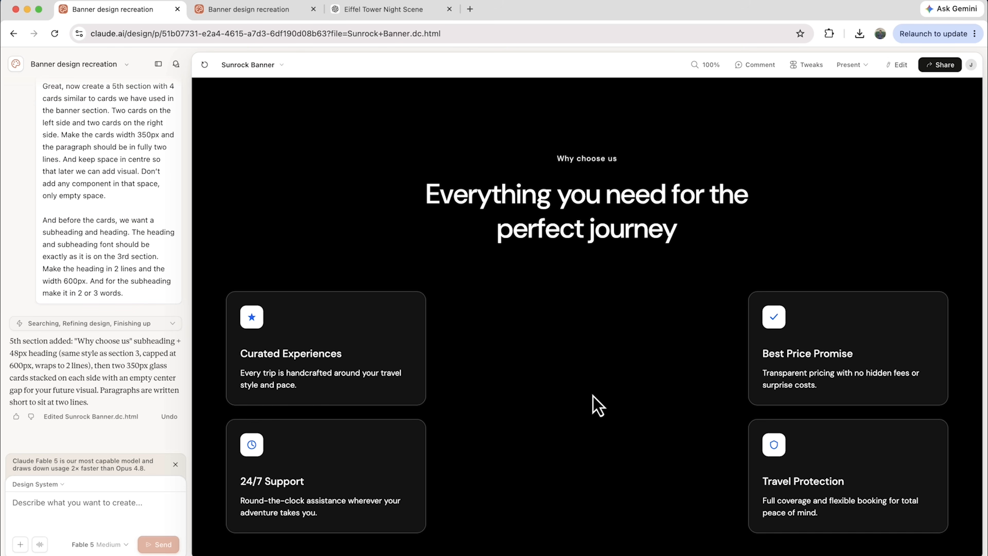
pyautogui.scroll(3, 600, 416)
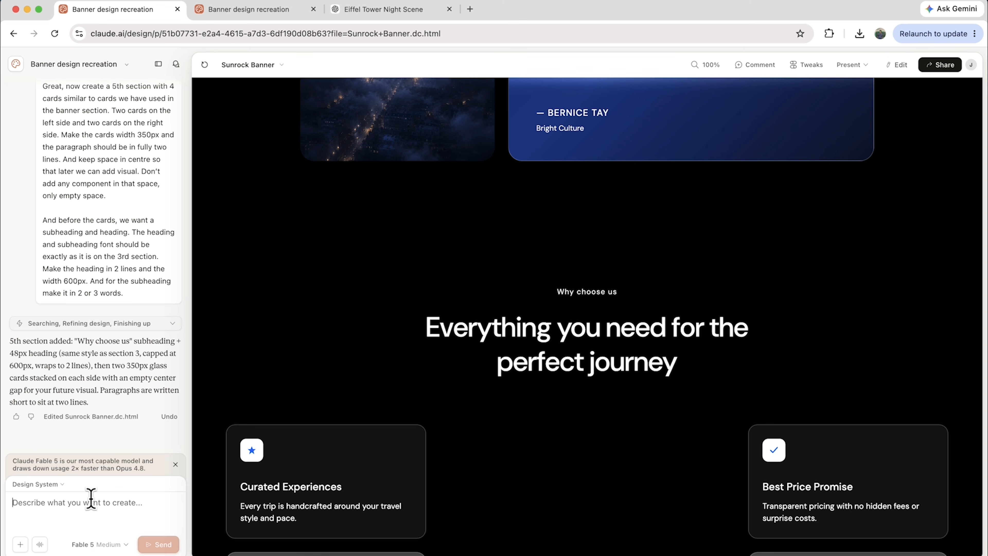
pyautogui.write('- The cards go too much to the edges. Keep them more near to the center. I just want a 450px gap between them  - Reduce the spacing little bit before this section')
pyautogui.press('Return')
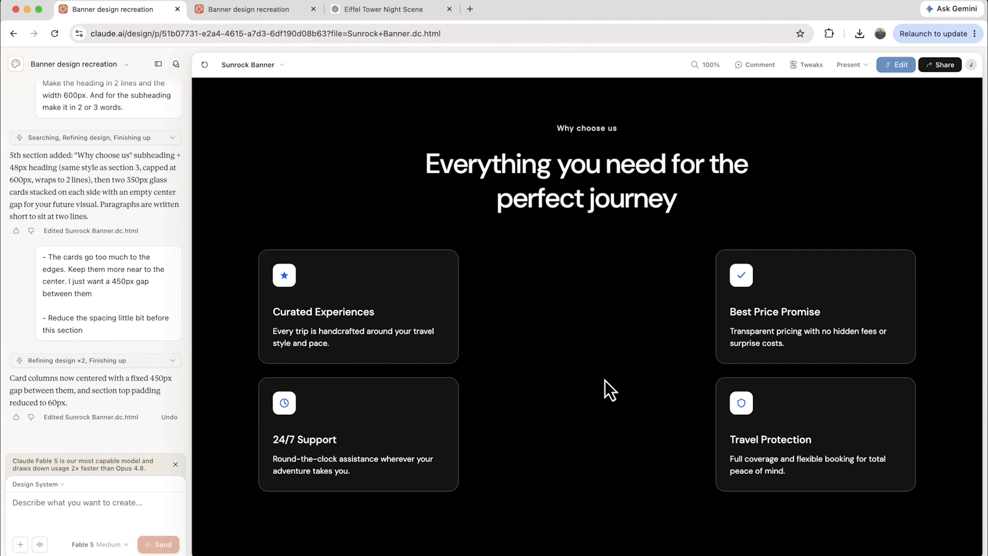
# - Review the page up to its hero banner and export the design as an HTML project archive
pyautogui.scroll(15, 610, 390)
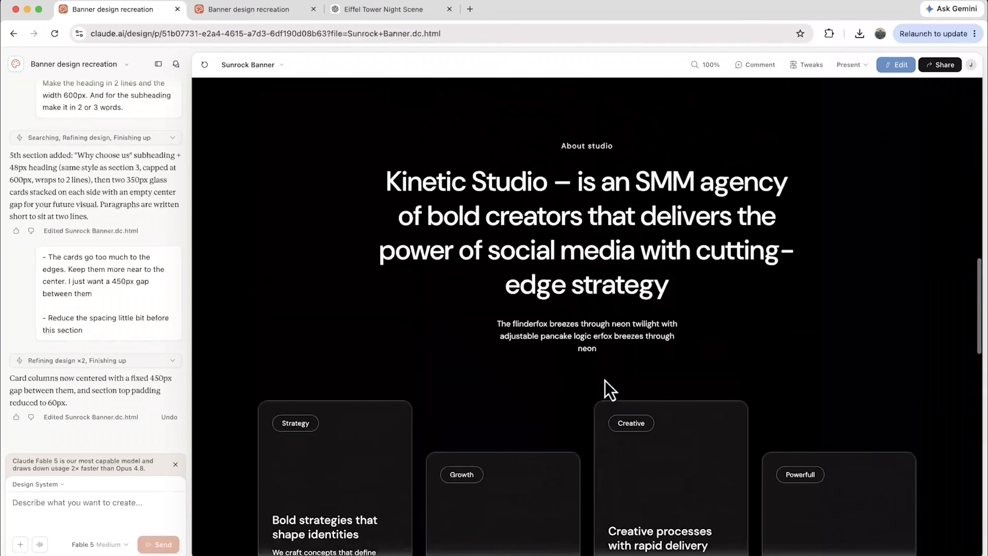
pyautogui.scroll(10, 610, 390)
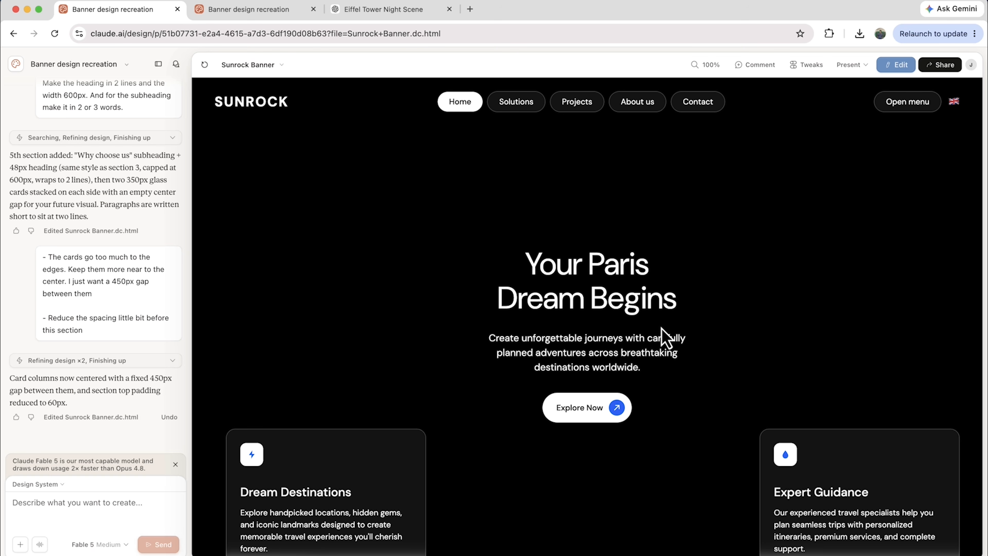
pyautogui.click(945, 66)
pyautogui.click(855, 242)
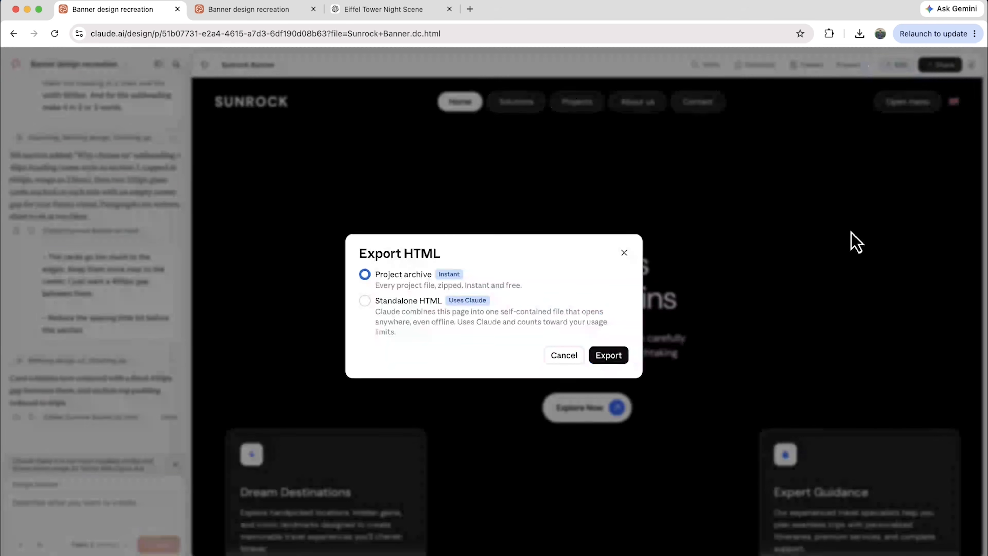
pyautogui.click(619, 356)
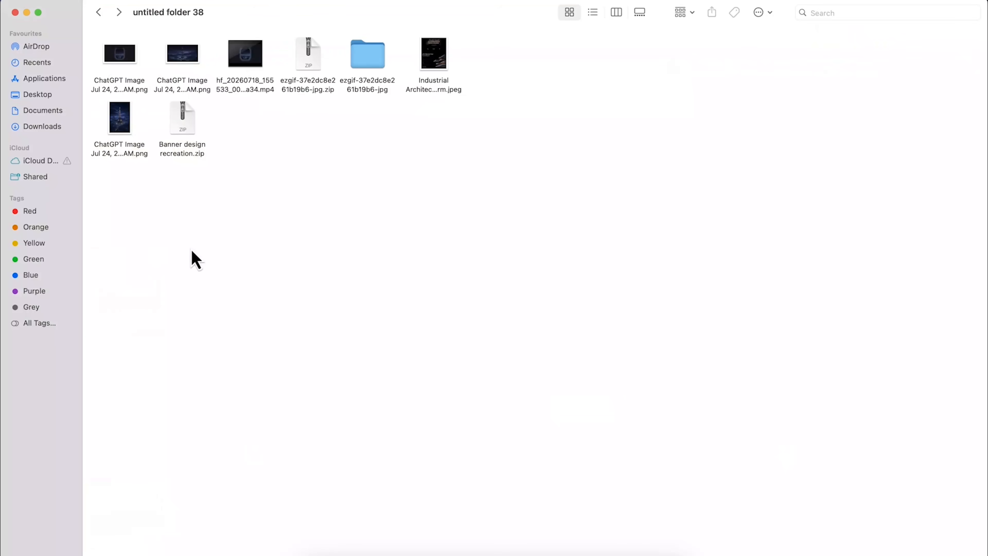
# - Extract Banner design recreation.zip in untitled folder 38 and check the extracted folder's contents
pyautogui.doubleClick(186, 136)
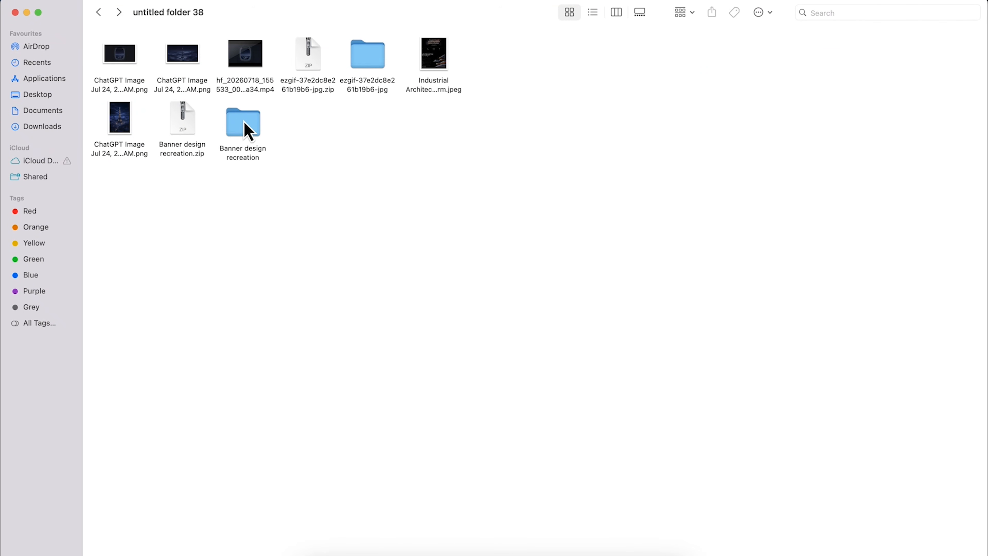
pyautogui.doubleClick(244, 121)
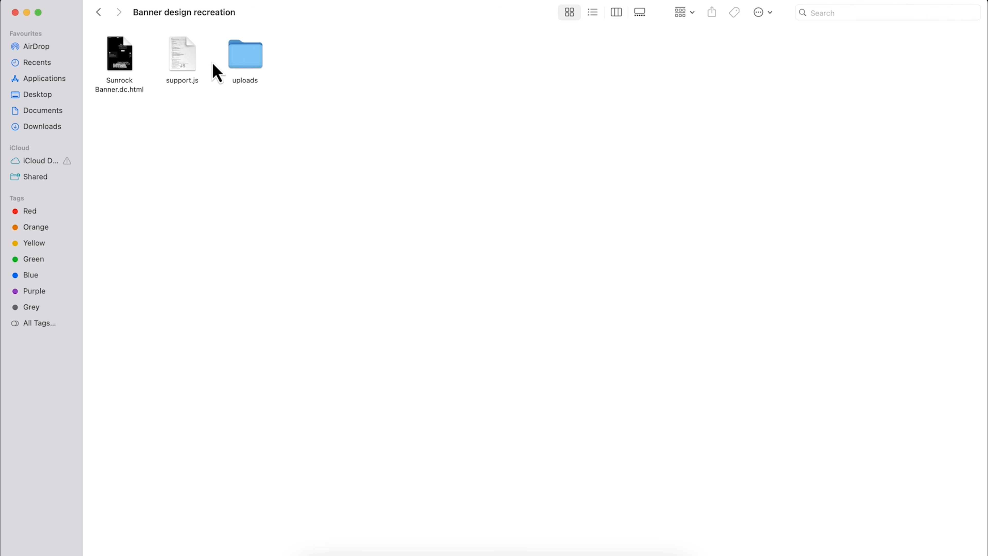
pyautogui.click(98, 12)
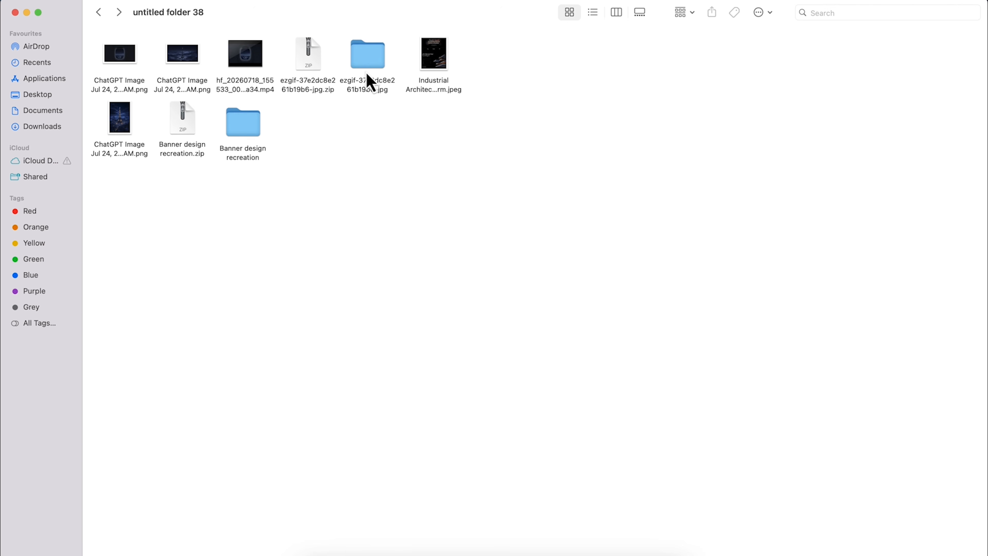
# - Copy the ezgif-37e2dc8e261b19b6-jpg folder into the Banner design recreation folder and rename the copy Frames
pyautogui.click(374, 57)
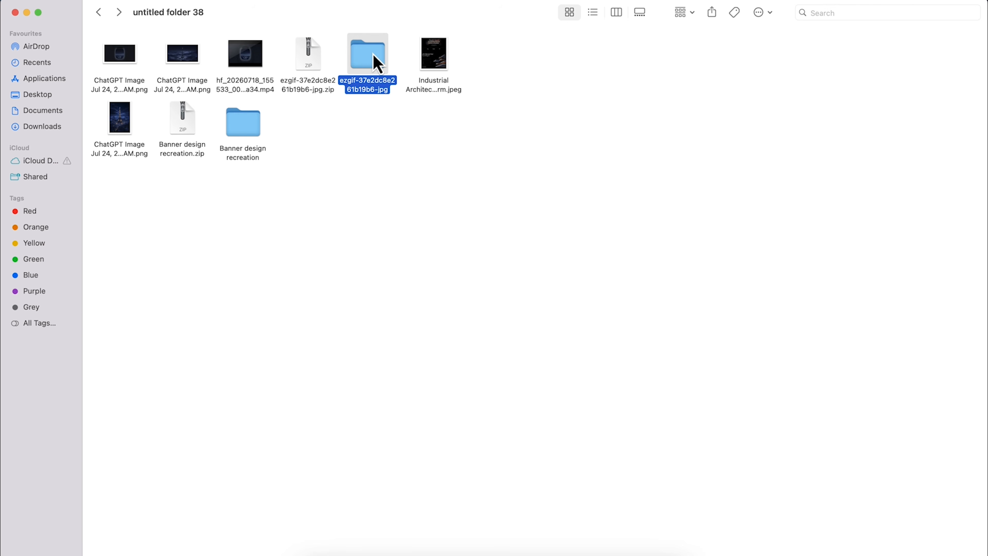
pyautogui.doubleClick(257, 132)
pyautogui.press('super+v')
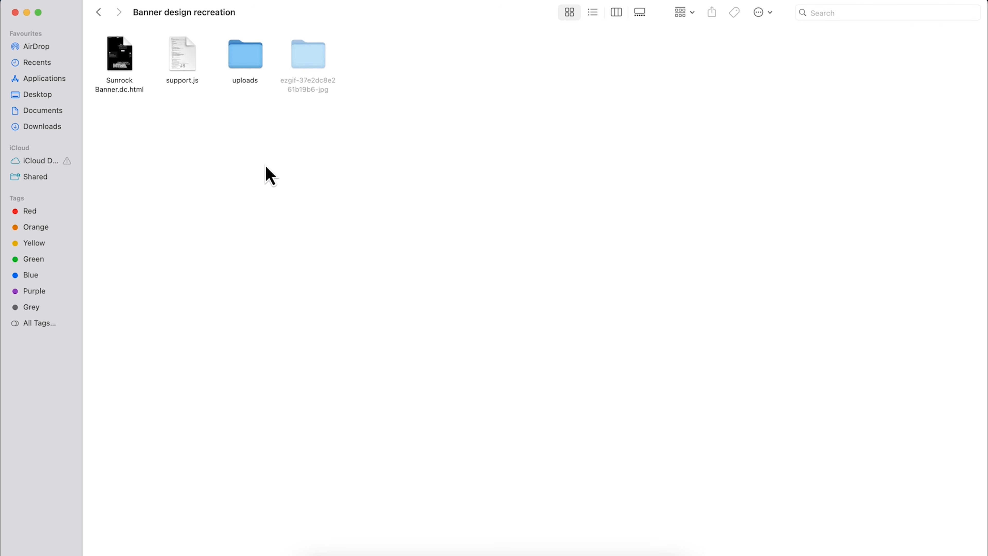
pyautogui.click(315, 93)
pyautogui.click(312, 88)
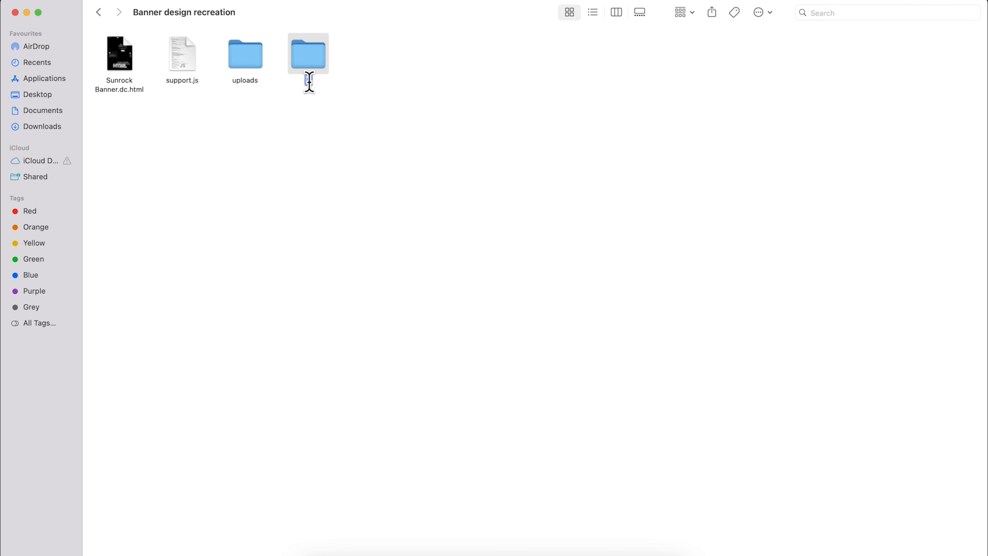
# - Switch to Visual Studio Code and open the Banner design recreation folder from untitled folder 38
pyautogui.press('F4')
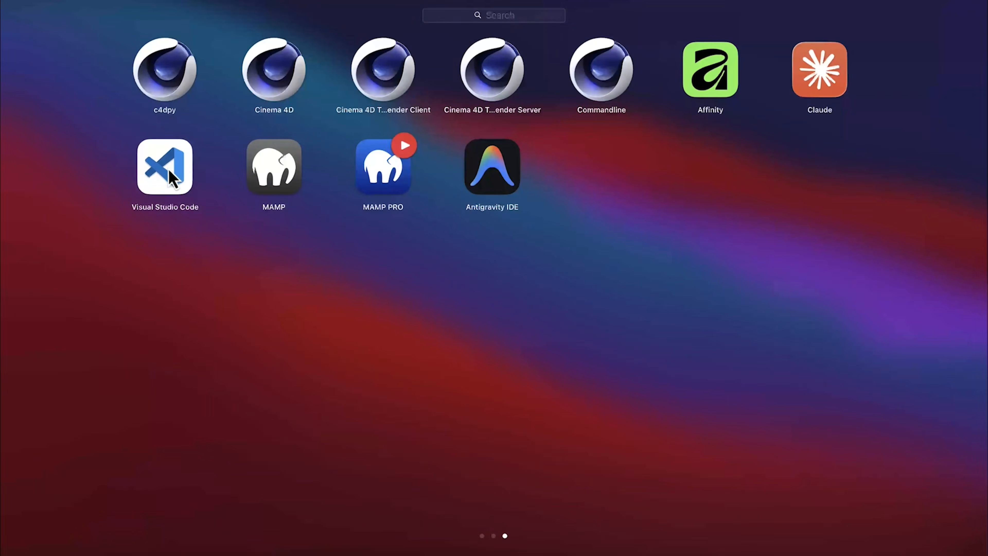
pyautogui.click(165, 170)
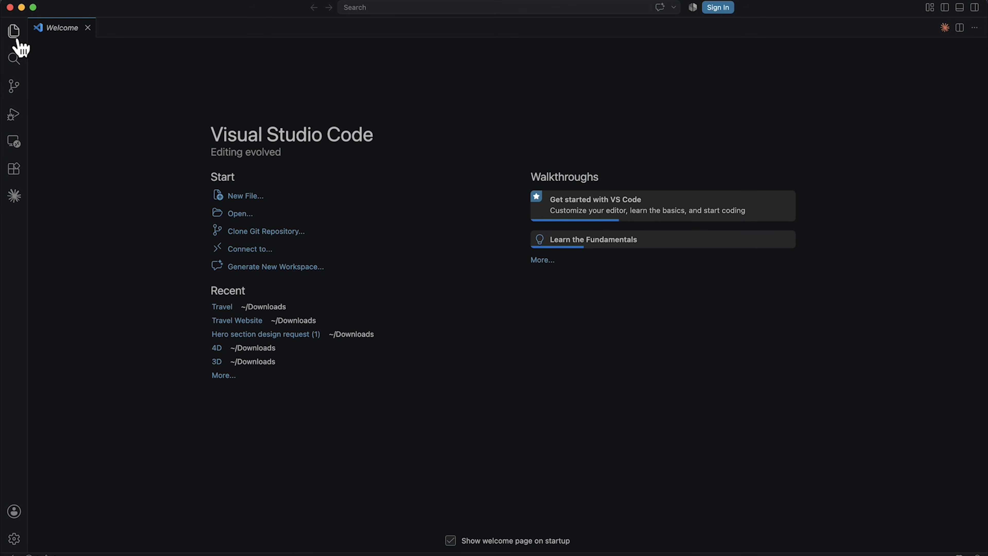
pyautogui.click(14, 31)
pyautogui.click(116, 96)
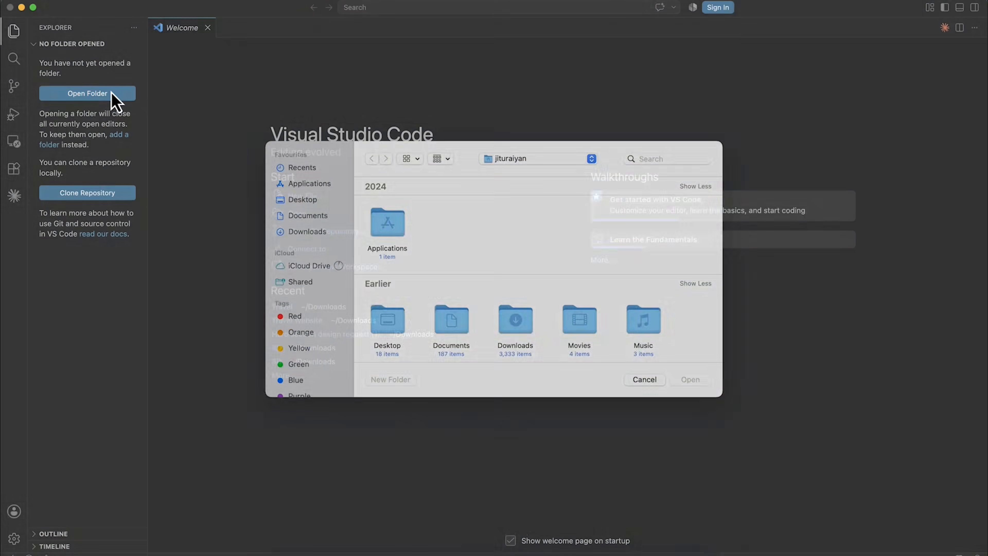
pyautogui.doubleClick(388, 234)
pyautogui.click(393, 235)
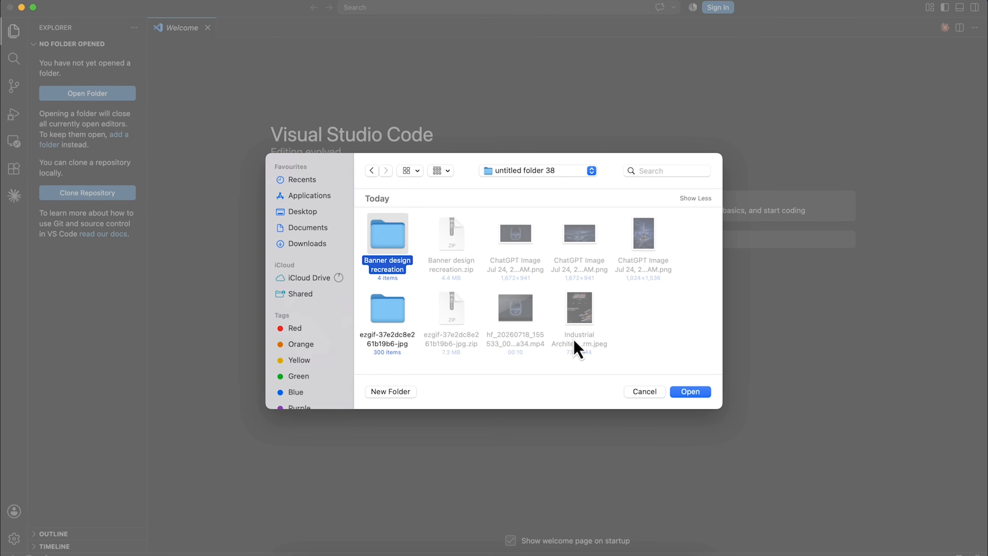
pyautogui.click(679, 392)
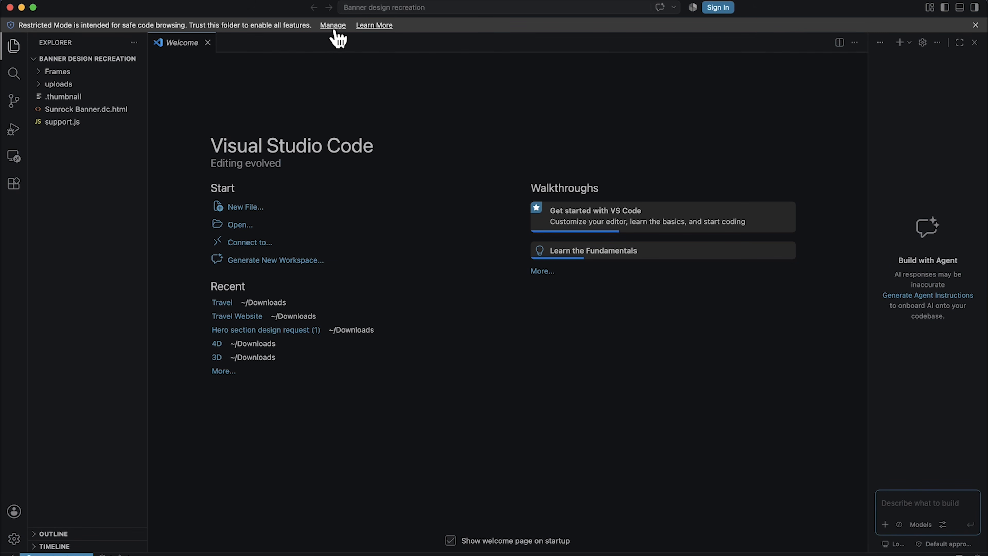
# - Mark the opened Banner design recreation folder as trusted to leave Restricted Mode
pyautogui.click(333, 26)
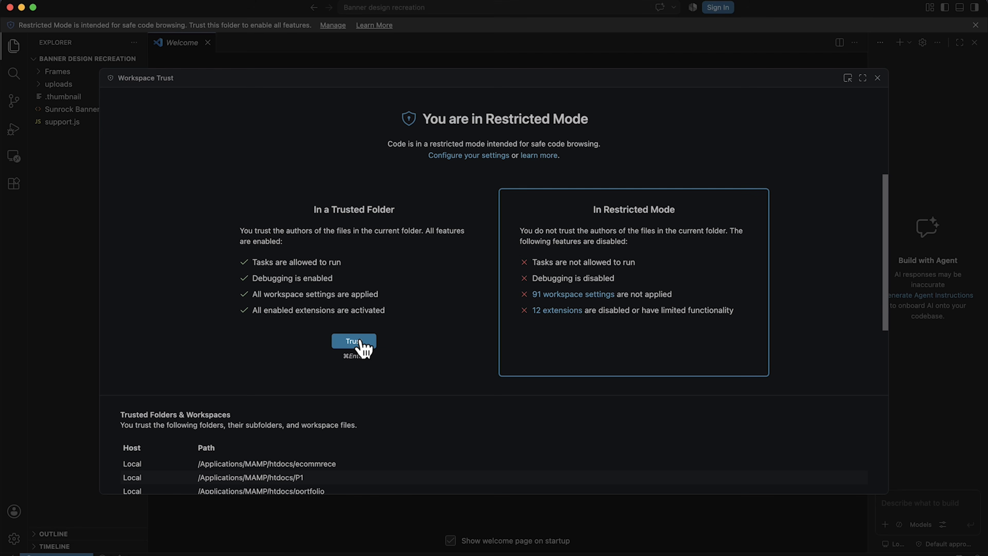
pyautogui.click(358, 340)
pyautogui.click(67, 329)
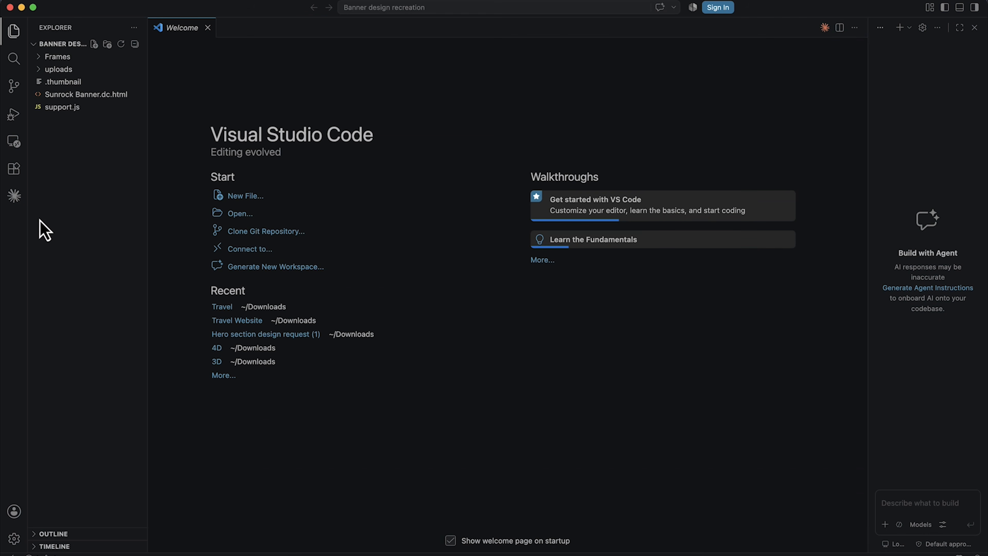
# - Start a new Claude Code session, check the installed extensions, and close the built-in agent chat
pyautogui.click(16, 201)
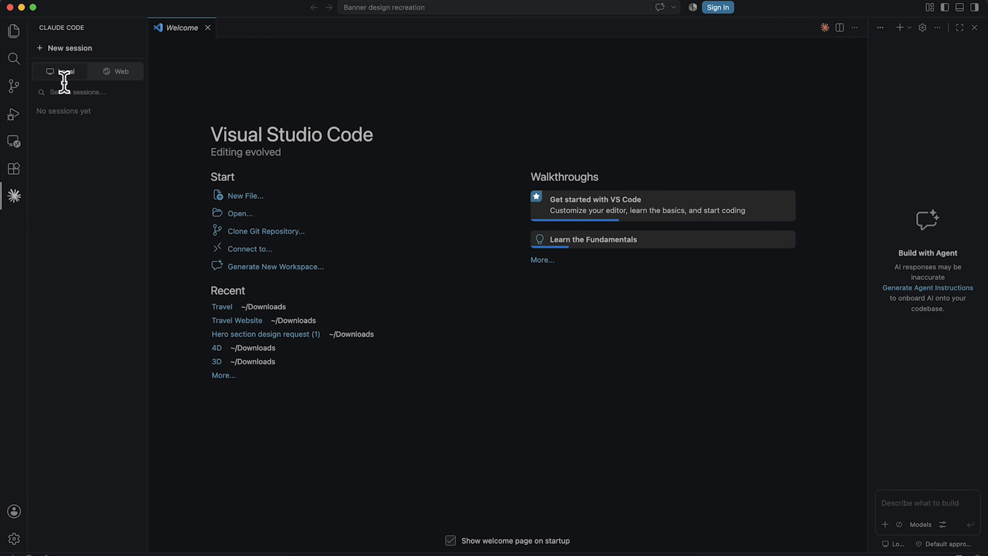
pyautogui.click(68, 51)
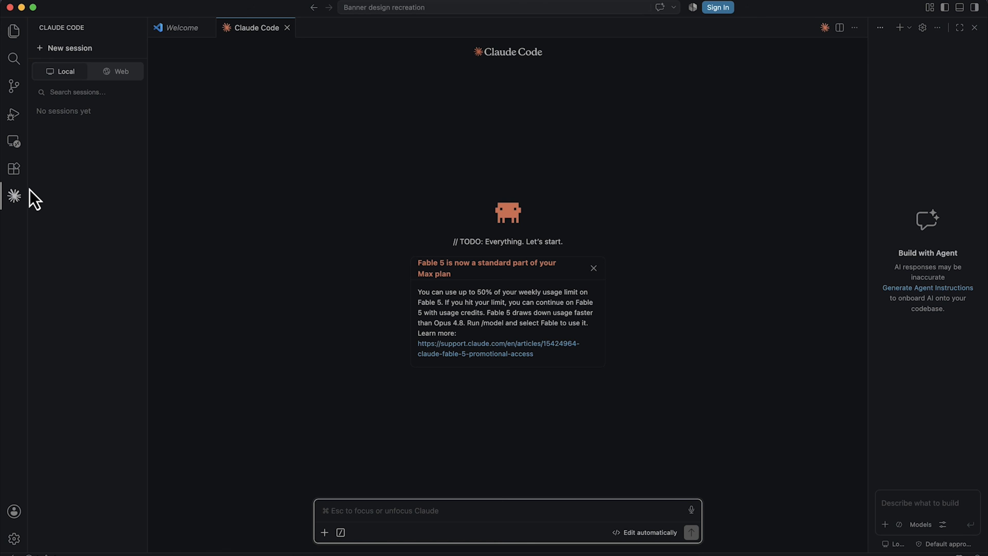
pyautogui.click(14, 169)
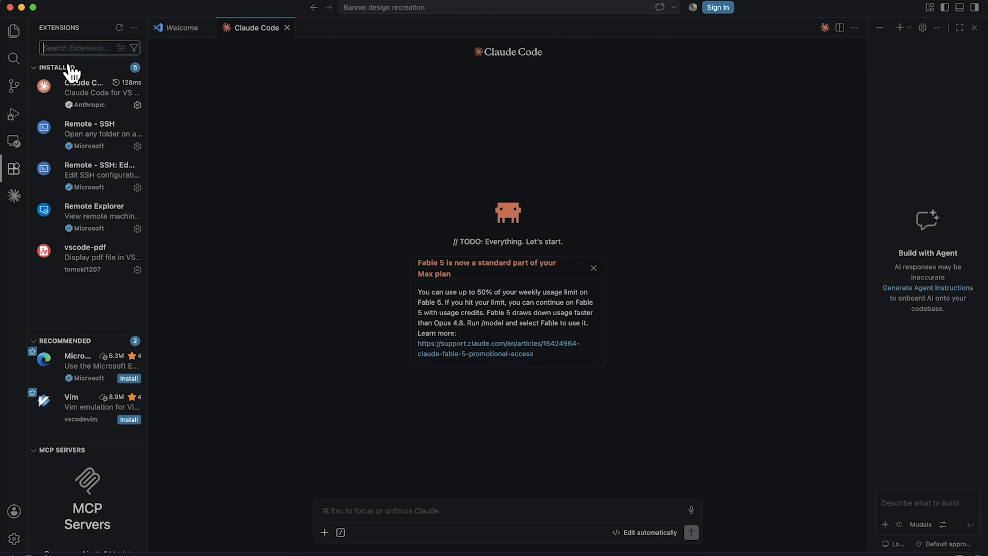
pyautogui.click(14, 169)
pyautogui.click(974, 27)
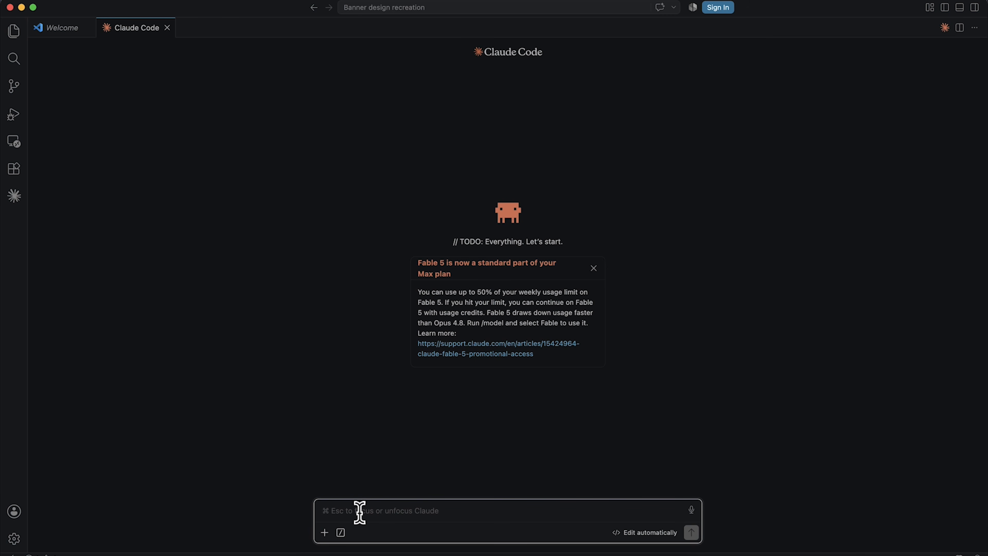
# - Using the Fable model, request a smooth scroll animation of the Frames images replacing the black background, and allow the sips command for this project
pyautogui.write('This is a one page website where I create all the sections and components. Keep everything exactly as it is. But, instead of the black background I want to make a smooth scroll animation of the images from the "Frames" folder. So, when I scroll down I want to see all the subsequent images according to the scroll amount. Make sure the last frame will be shown when we reach at the end of the website, not before or after that.')
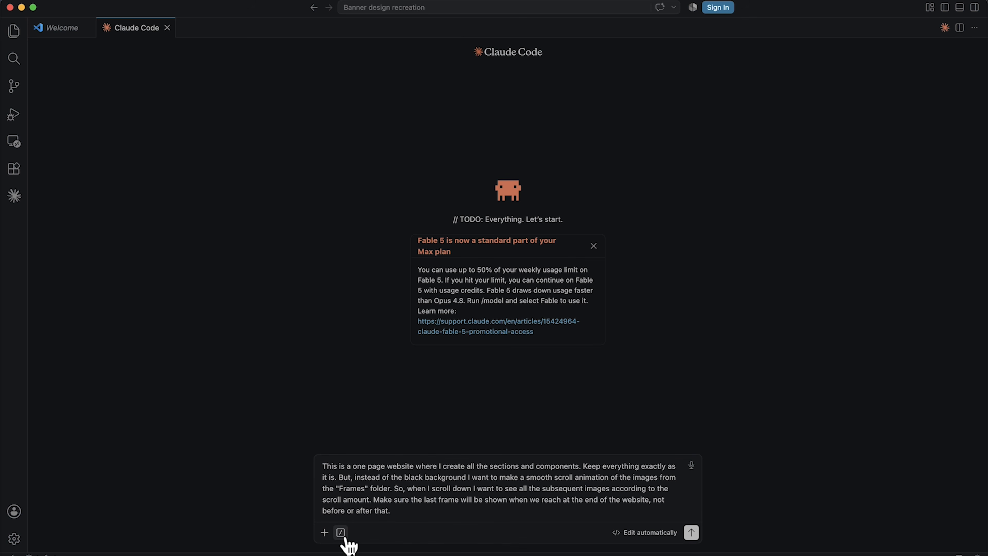
pyautogui.click(341, 531)
pyautogui.click(387, 381)
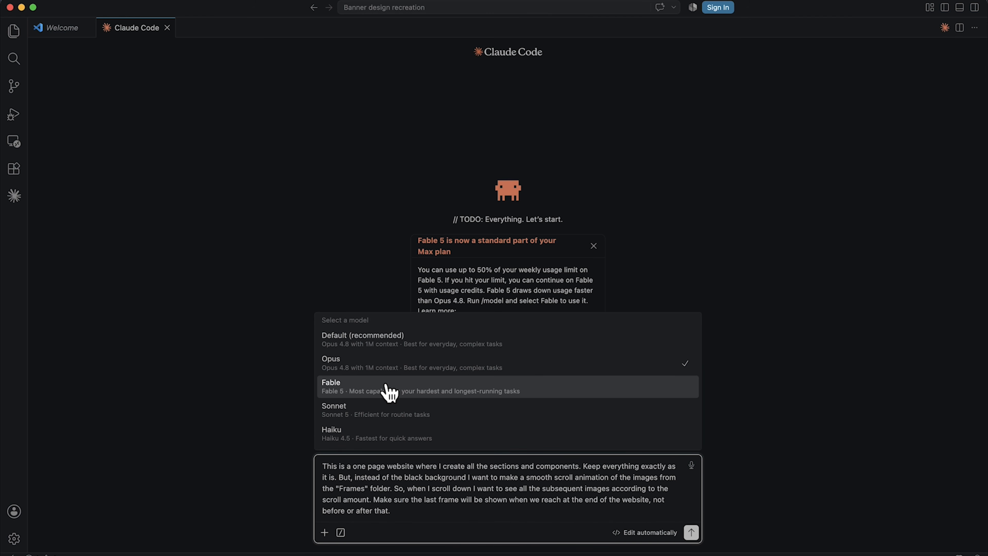
pyautogui.click(389, 385)
pyautogui.click(691, 532)
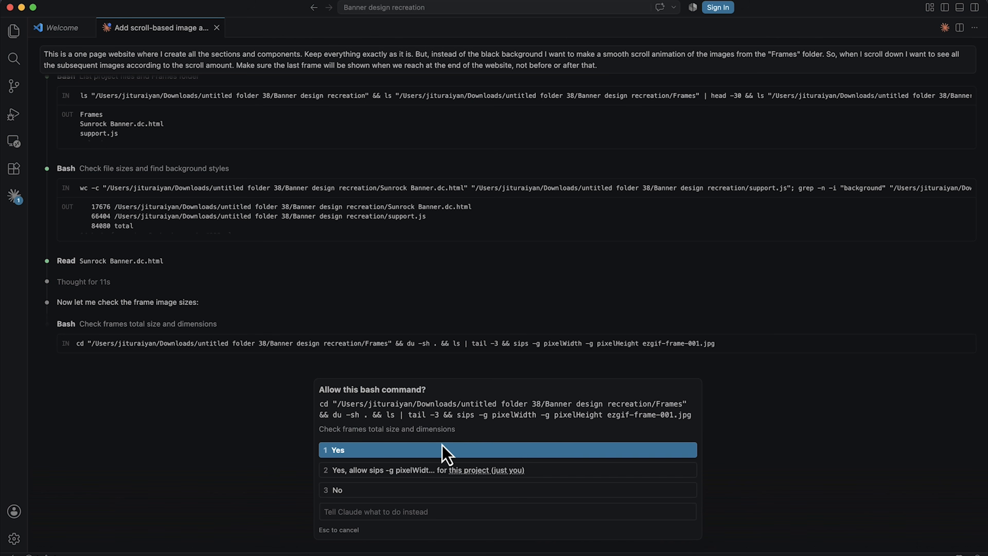
pyautogui.click(392, 470)
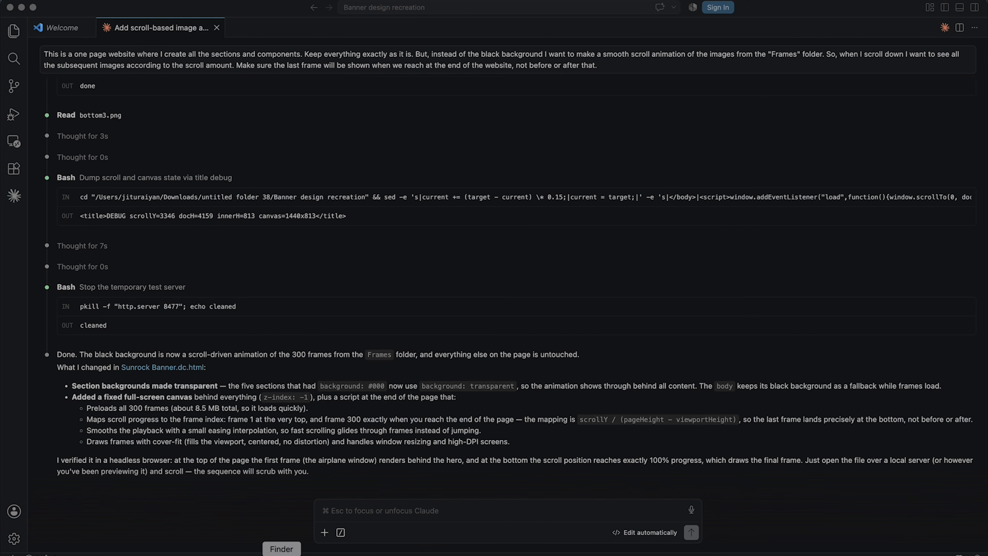
# - Open Sunrock Banner.dc.html from the Banner design recreation folder in Chrome
pyautogui.click(281, 554)
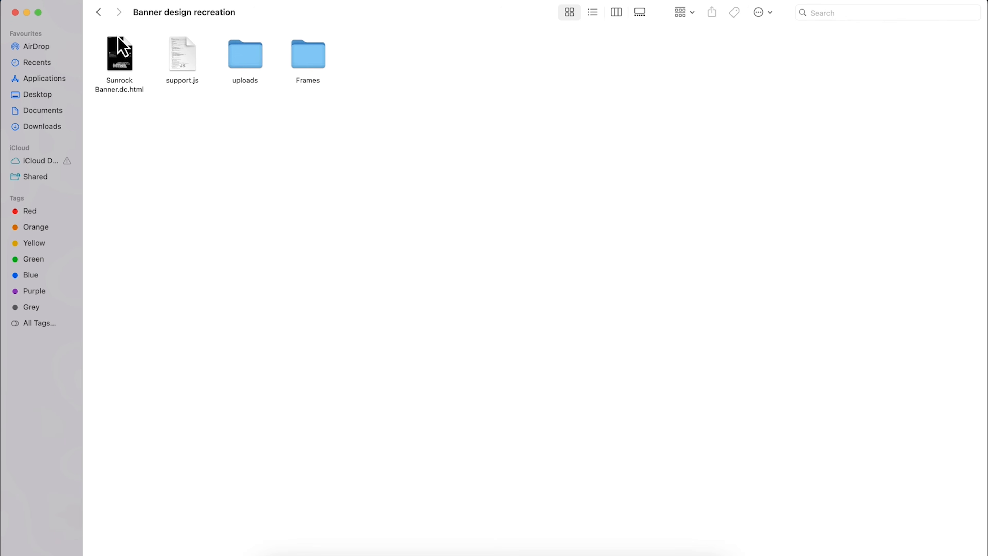
pyautogui.rightClick(127, 61)
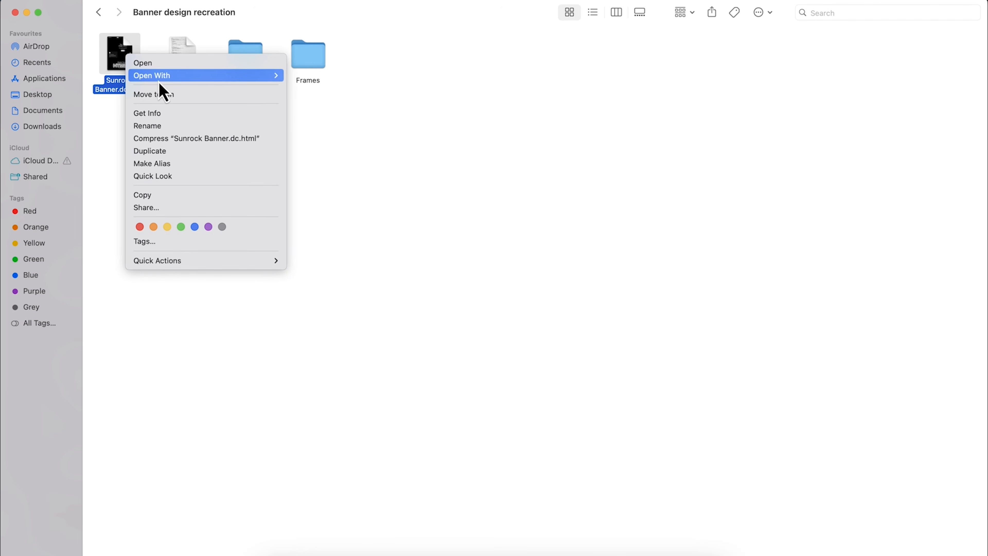
pyautogui.moveTo(160, 77)
pyautogui.click(358, 78)
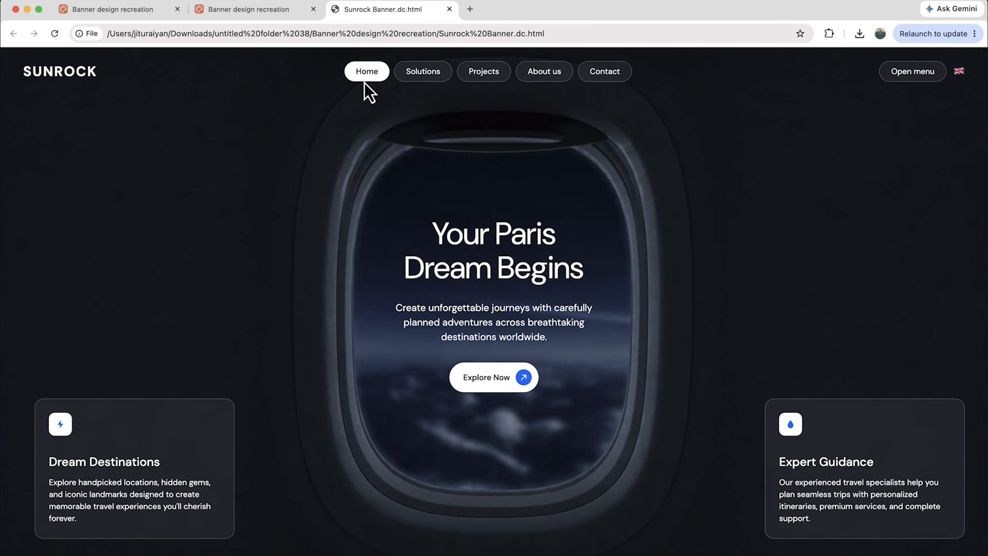
# - Examine the scroll-driven background animation and the section cards from the hero down to the end of the page
pyautogui.scroll(-15, 368, 273)
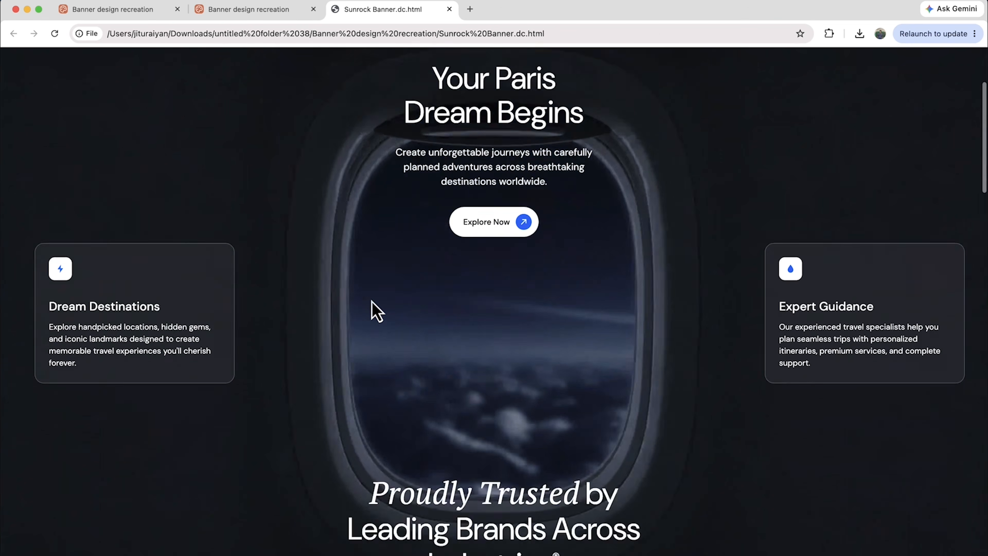
pyautogui.scroll(-20, 372, 301)
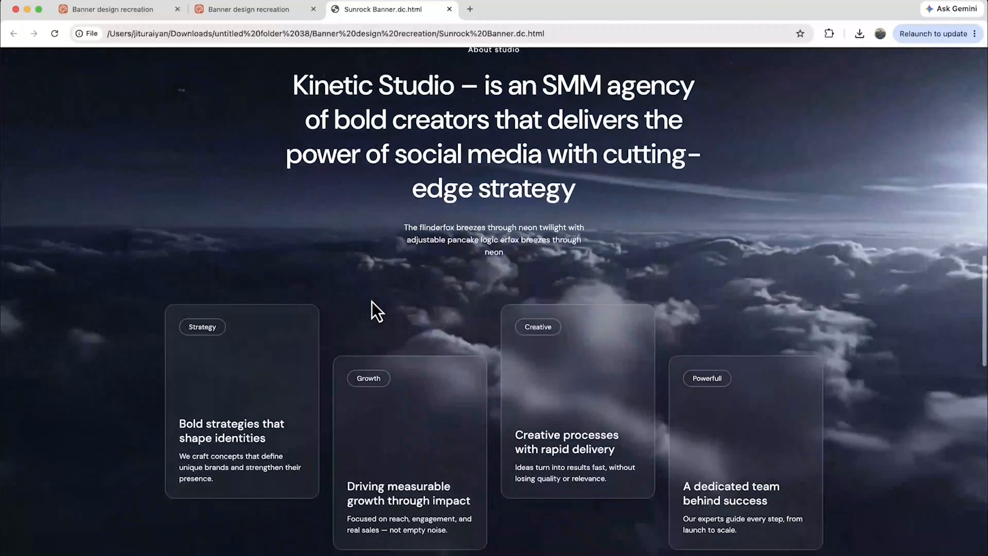
pyautogui.scroll(-10, 371, 301)
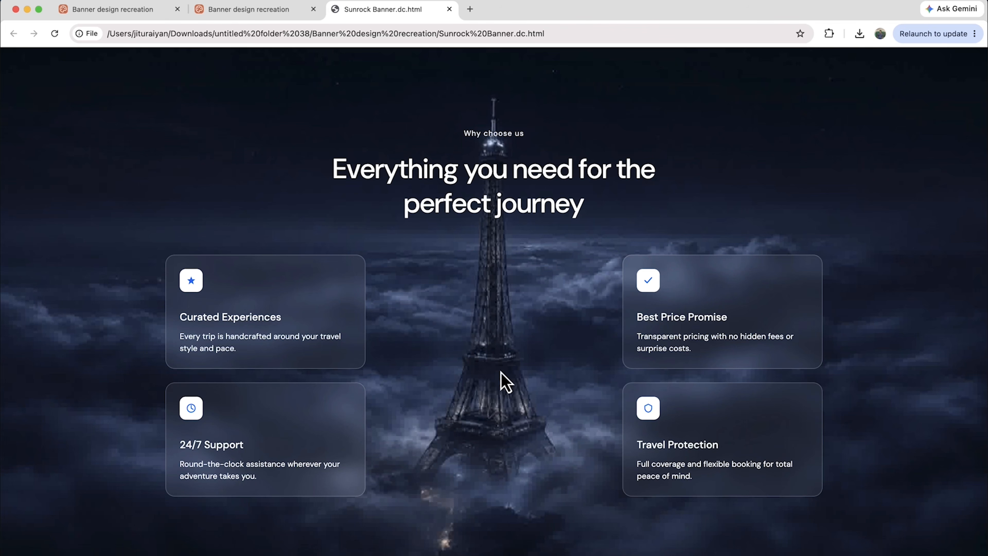
pyautogui.scroll(5, 501, 380)
pyautogui.scroll(10, 502, 375)
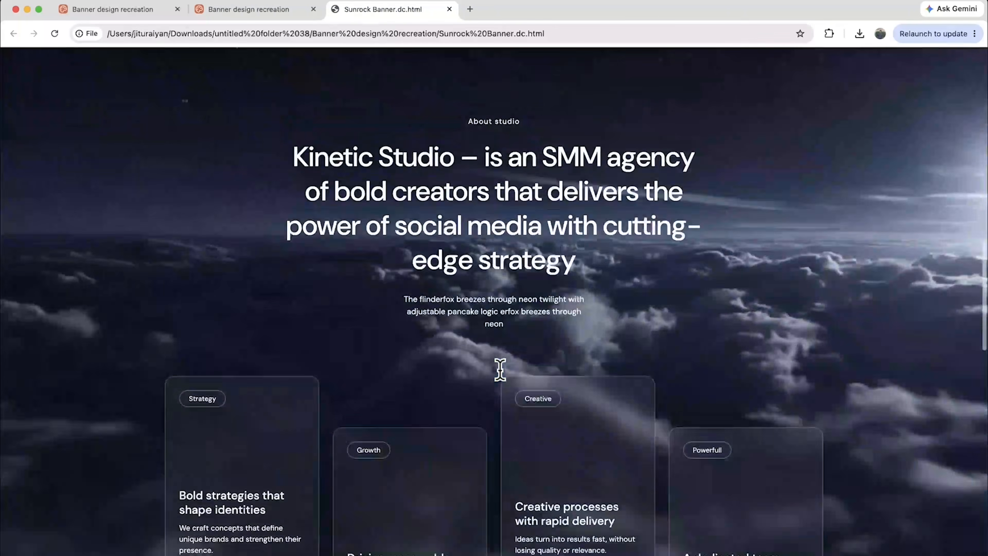
pyautogui.scroll(-4, 502, 380)
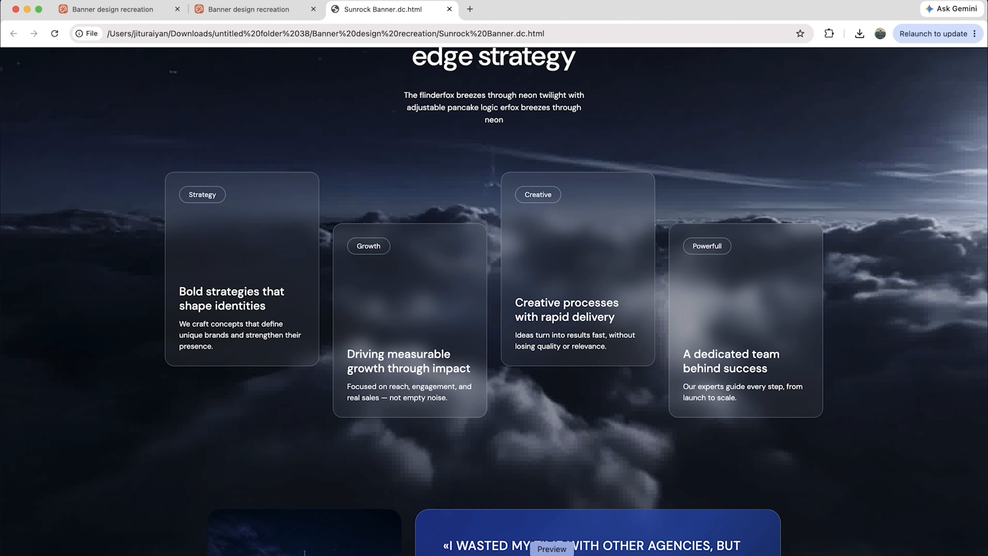
# - Ask Claude Code to make the 3rd section's card backgrounds similar to the 4th section's right card with less blue, and review the cards in Chrome
pyautogui.click(553, 550)
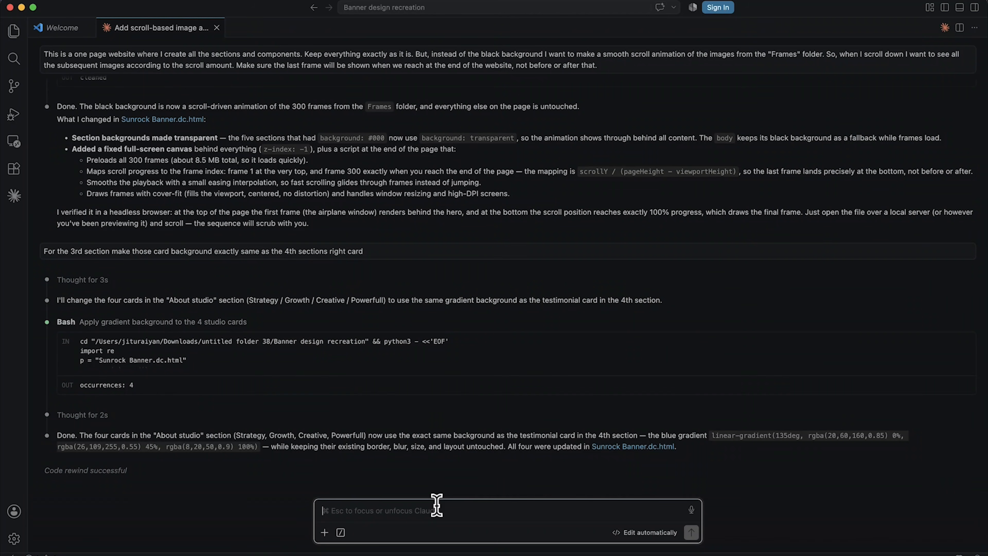
pyautogui.write('For the 3rd section make those card background similar as the 4th sections right card, but reduce the blue intensity.')
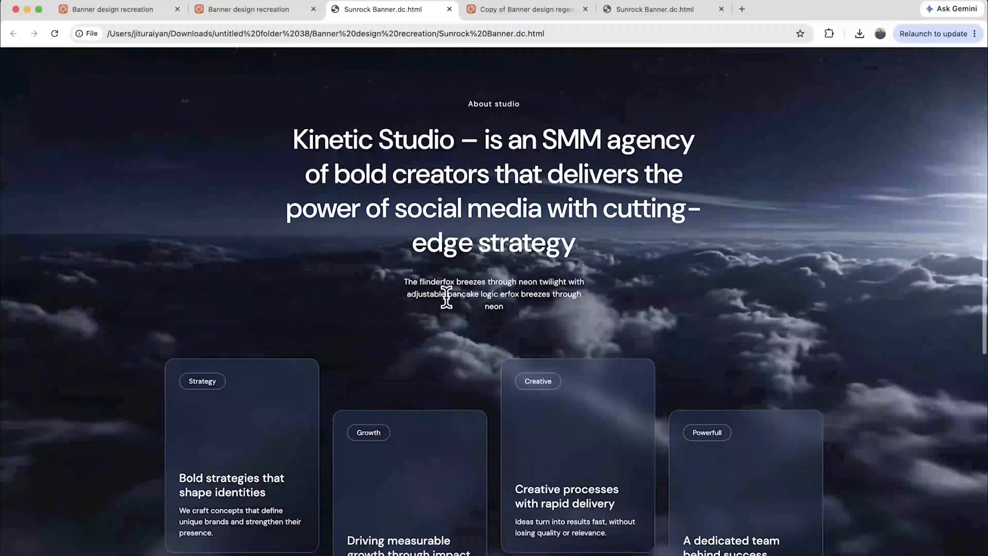
pyautogui.scroll(-10, 447, 298)
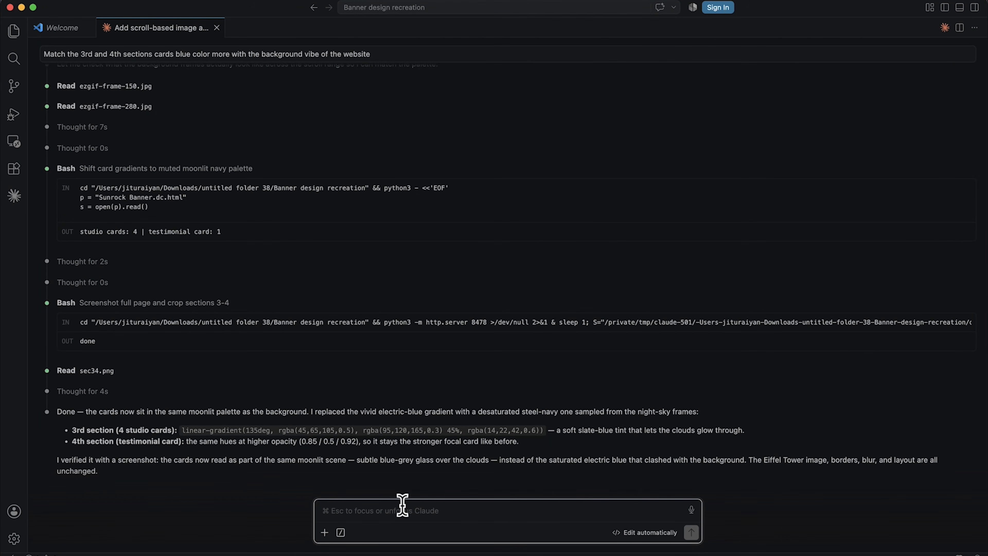
# - Ask Claude Code to animate the static website's components, text and cards, and review the animated page in Chrome
pyautogui.write('Great. But, currently the website is looking very static. Add some animations in it. Components, text, cards should animate when the user enters a to a particular section while scrolling.')
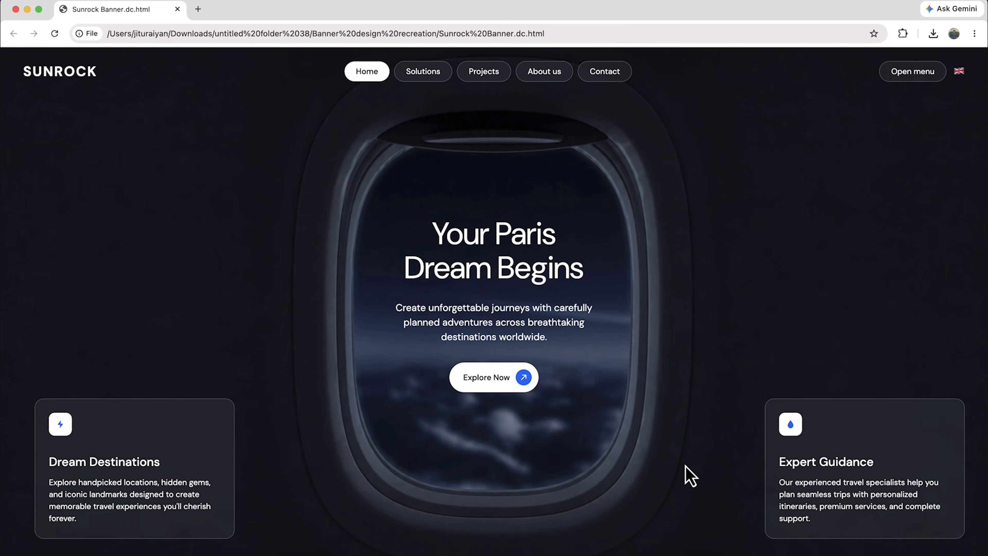
pyautogui.scroll(-10, 685, 467)
pyautogui.scroll(-20, 689, 473)
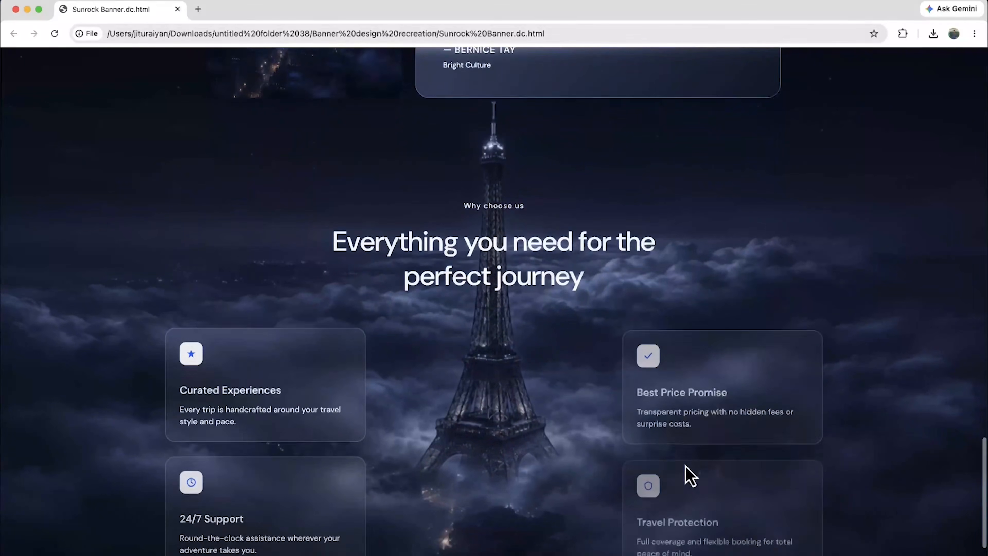
pyautogui.scroll(20, 685, 463)
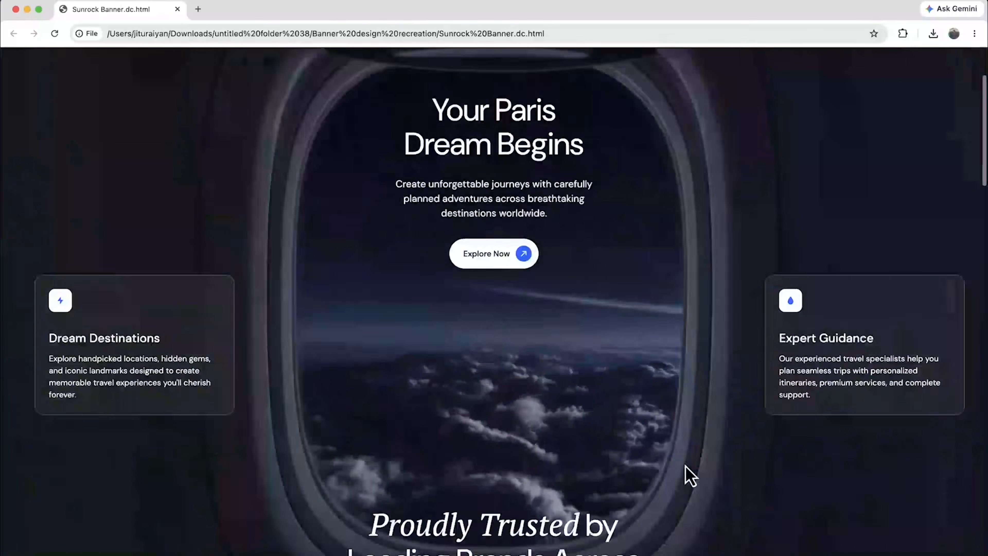